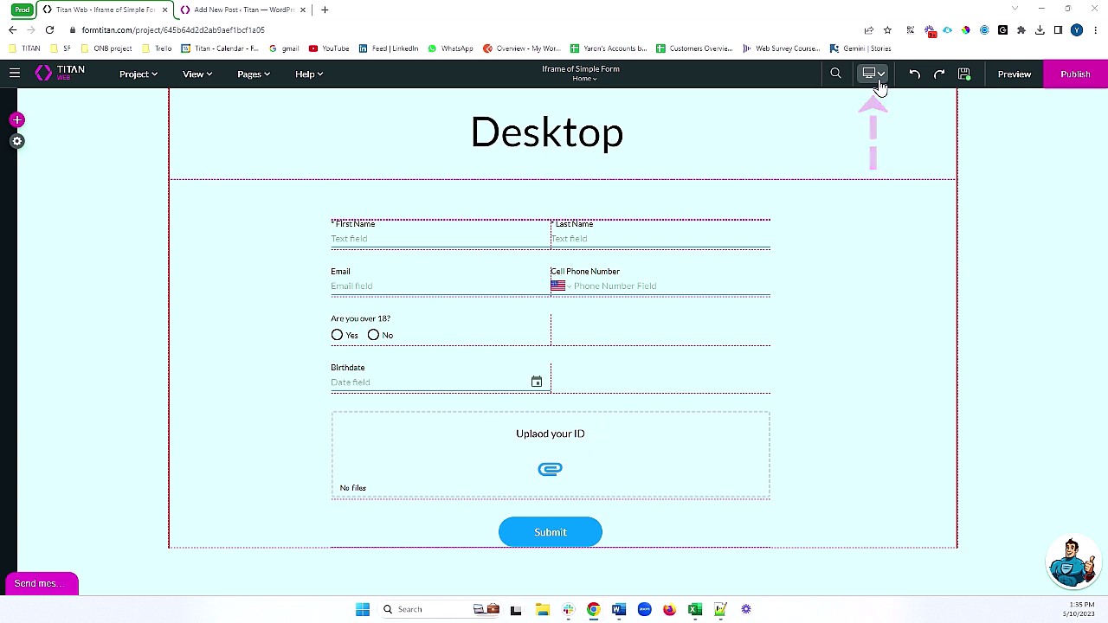
Step: View the form in the Laptop, Tablet (L), Tablet (S), Mobile (L) and Mobile (S) layouts, ending back on Desktop
{"action": "left_click", "coordinate": [870, 74]}
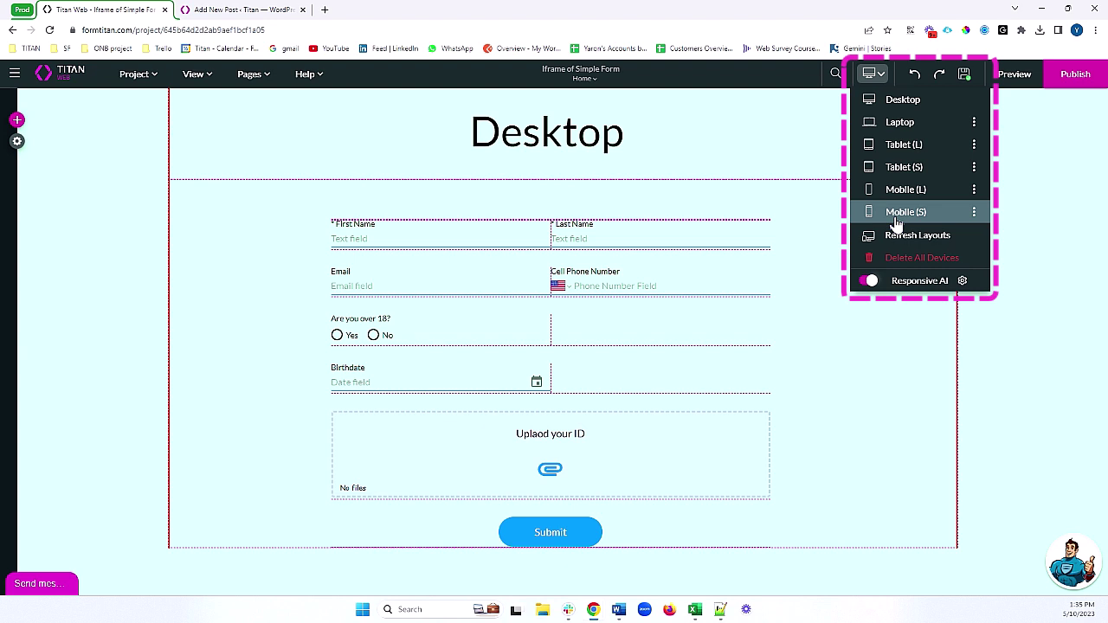
{"action": "left_click", "coordinate": [905, 128]}
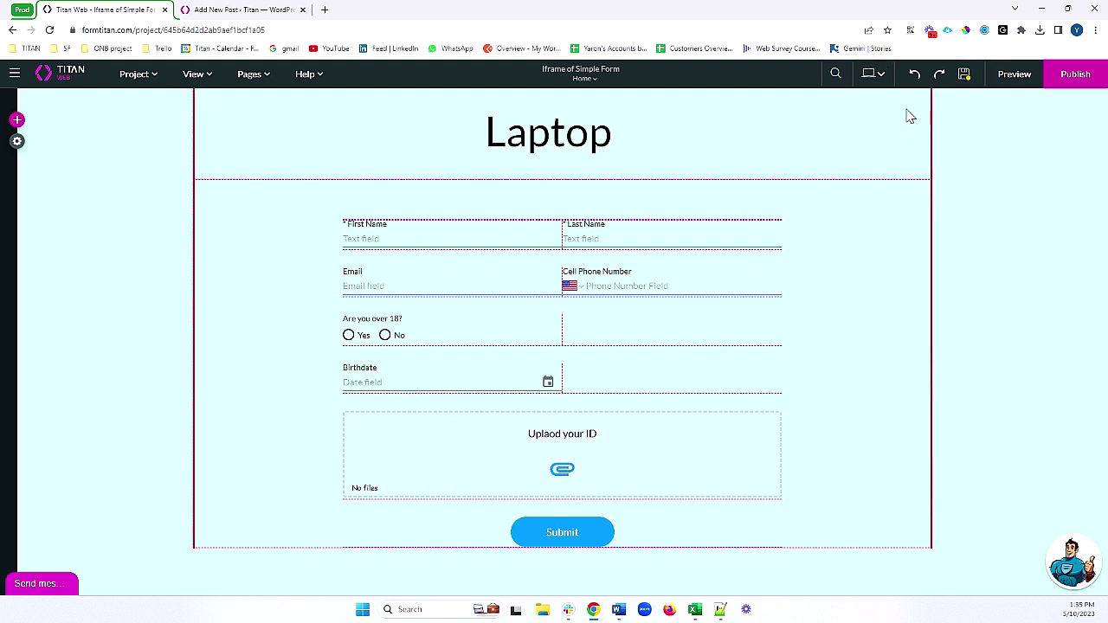
{"action": "left_click", "coordinate": [871, 74]}
{"action": "left_click", "coordinate": [897, 144]}
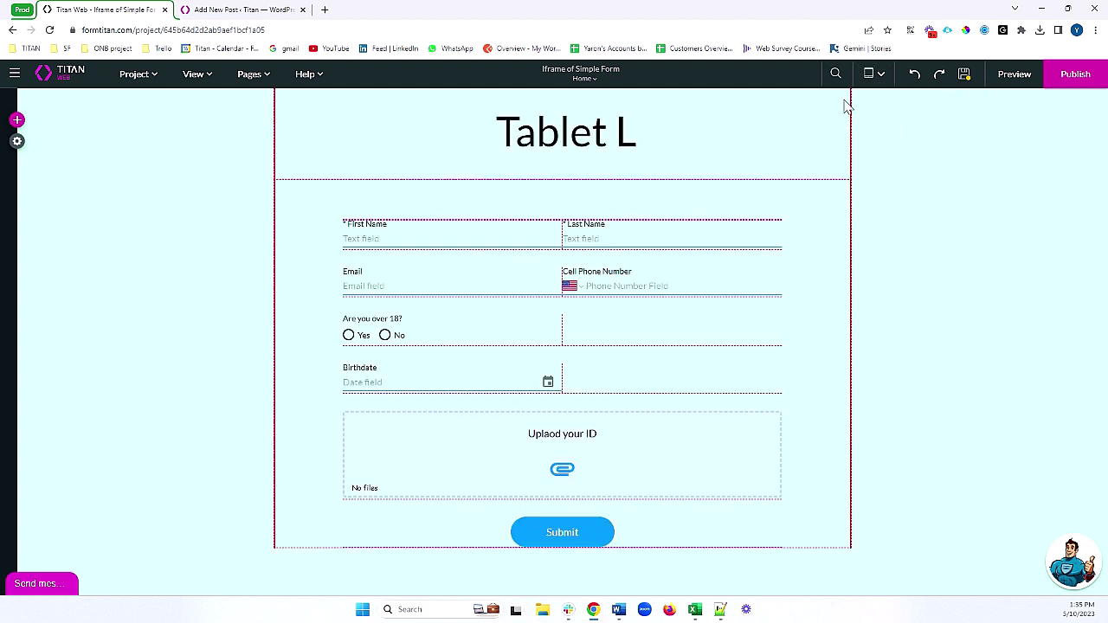
{"action": "left_click", "coordinate": [873, 73]}
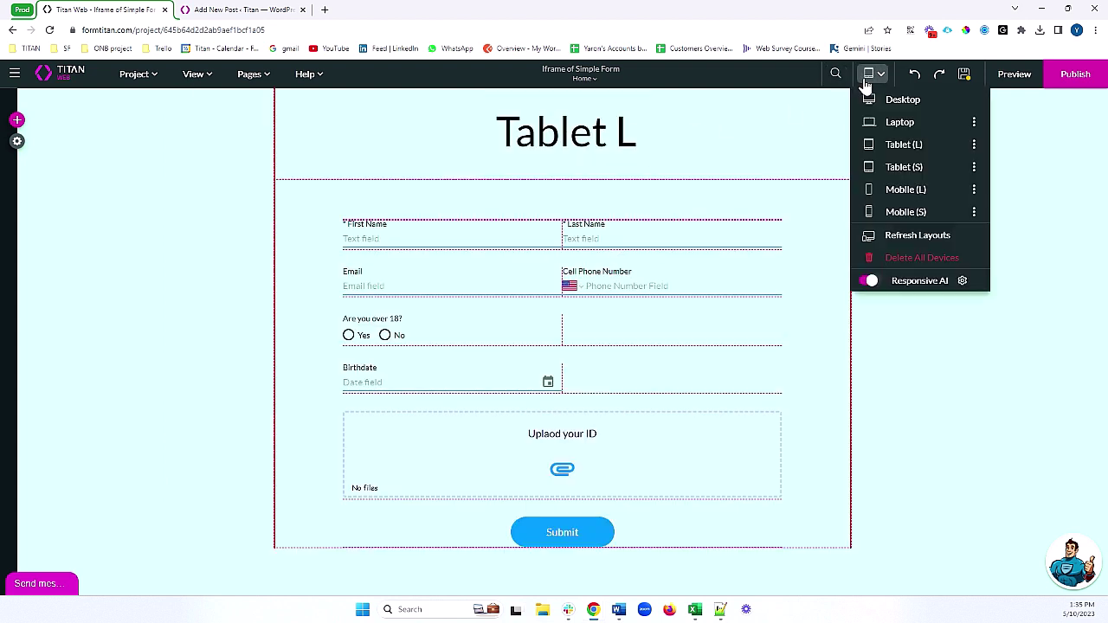
{"action": "left_click", "coordinate": [903, 167]}
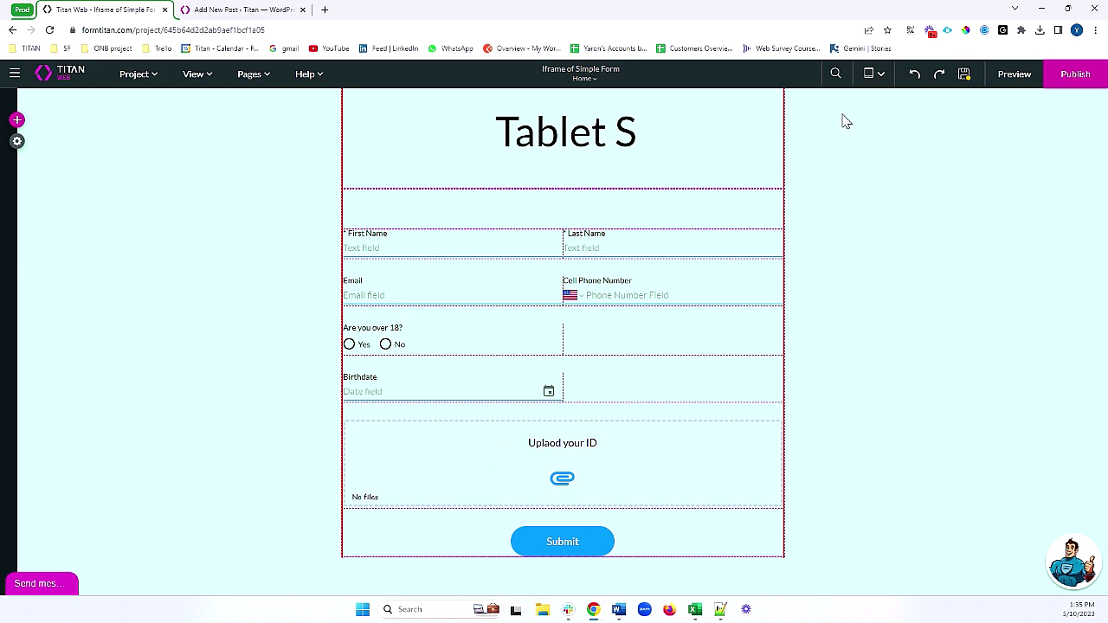
{"action": "left_click", "coordinate": [872, 74]}
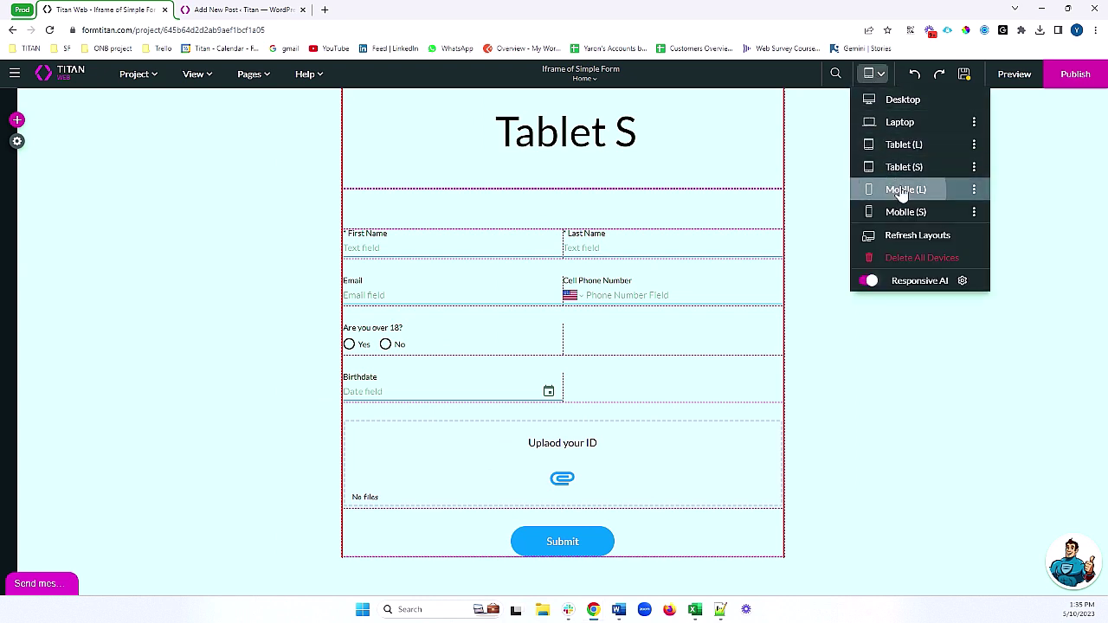
{"action": "left_click", "coordinate": [895, 192]}
{"action": "left_click", "coordinate": [868, 78]}
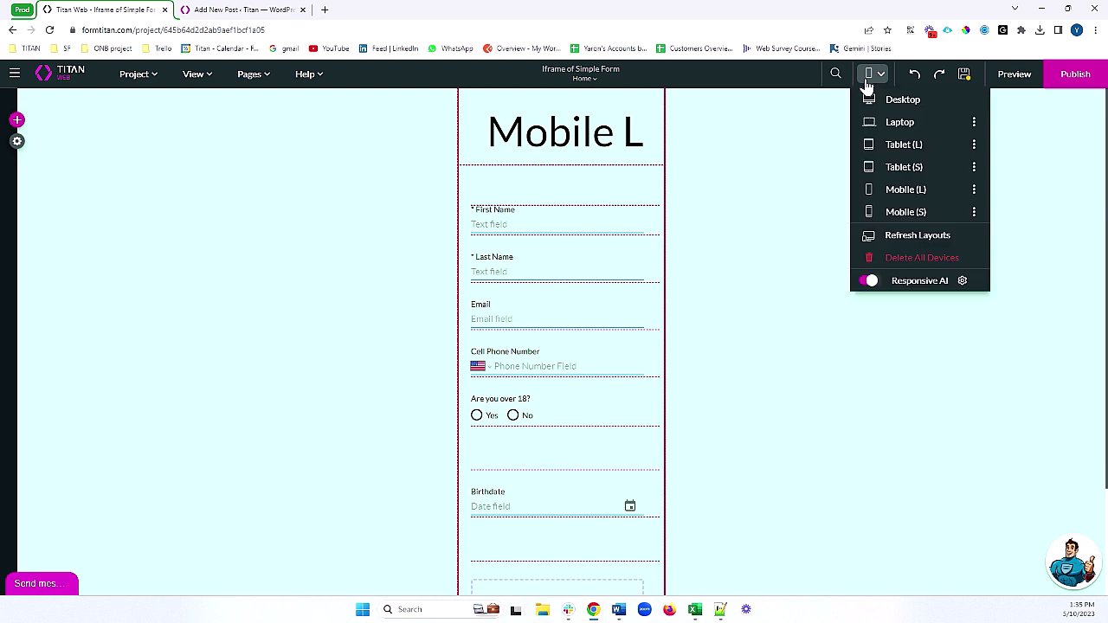
{"action": "left_click", "coordinate": [891, 211]}
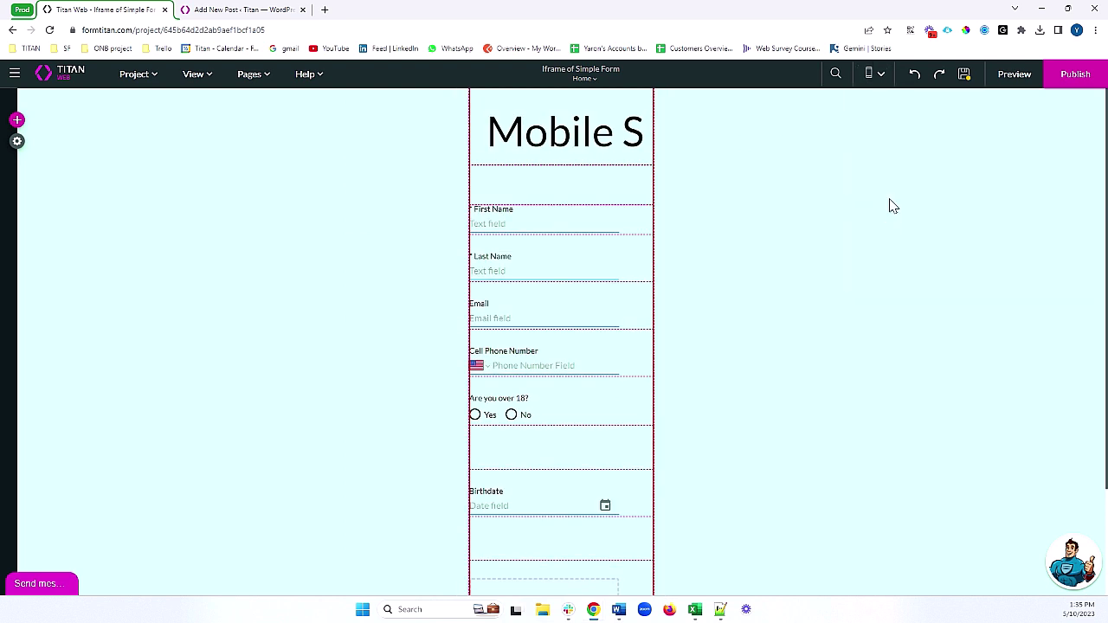
{"action": "left_click", "coordinate": [874, 74]}
{"action": "left_click", "coordinate": [877, 102]}
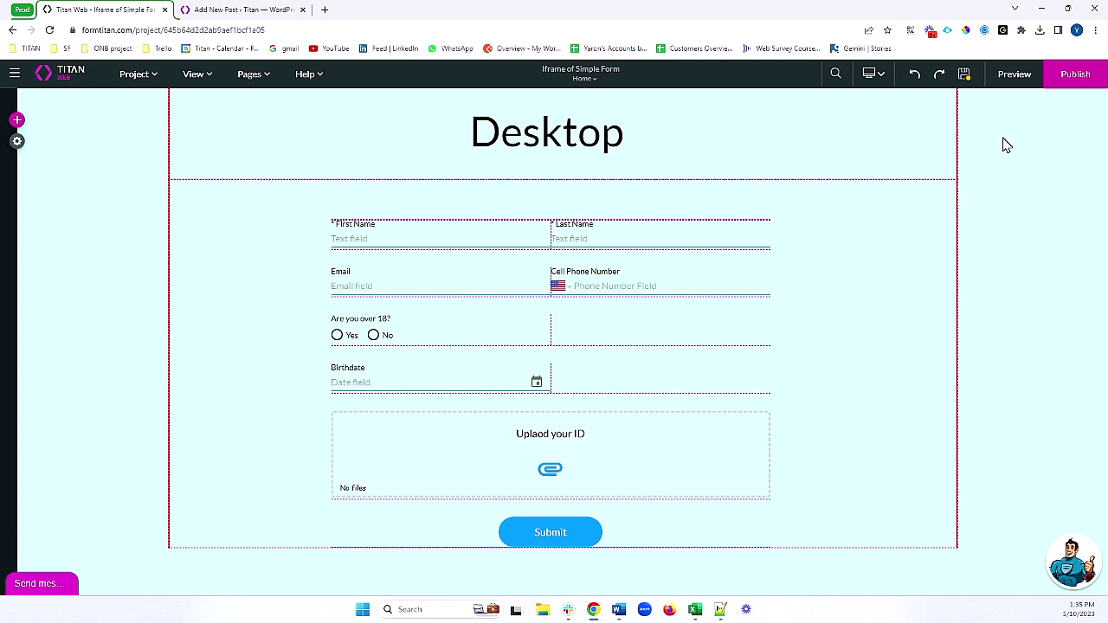
Step: Publish the Iframe of Simple Form project and copy its IFrame embed code
{"action": "left_click", "coordinate": [1065, 90]}
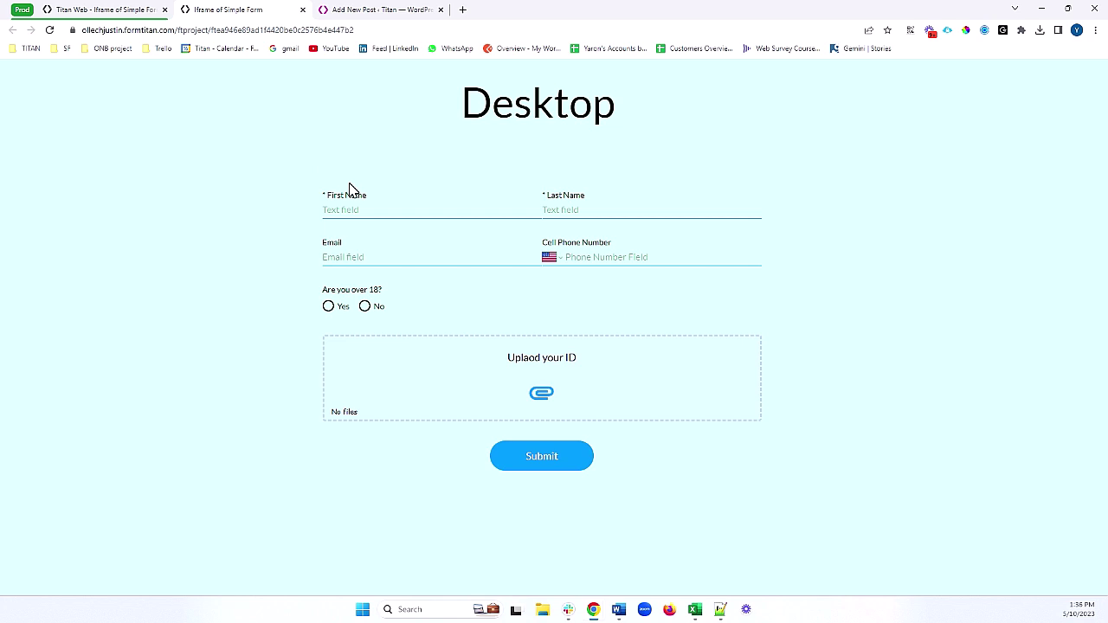
{"action": "left_click", "coordinate": [114, 10]}
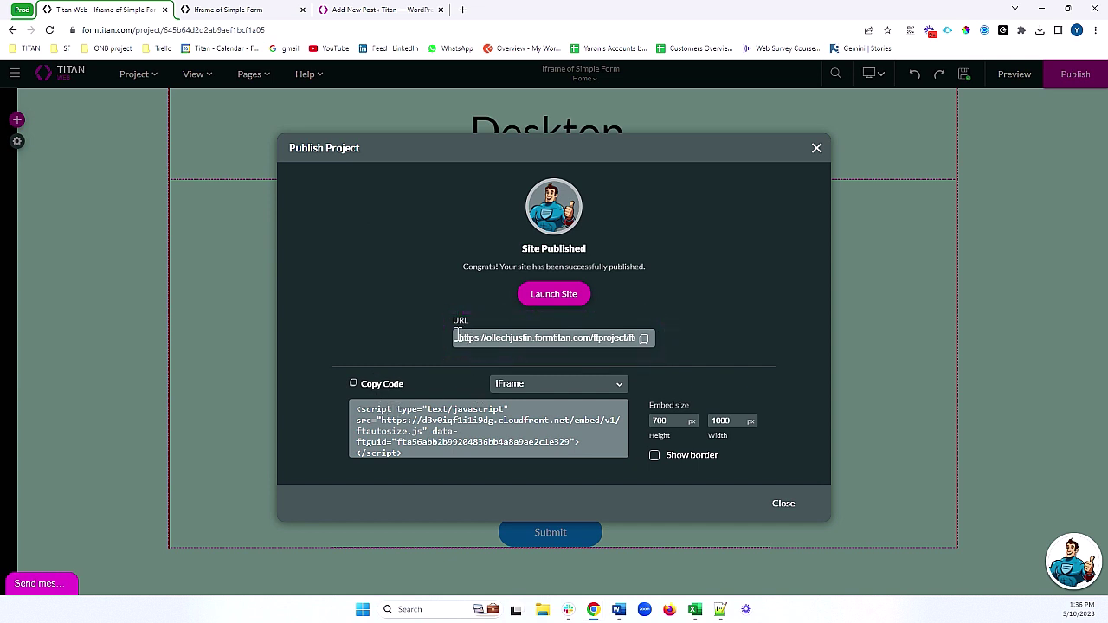
{"action": "left_click", "coordinate": [591, 338]}
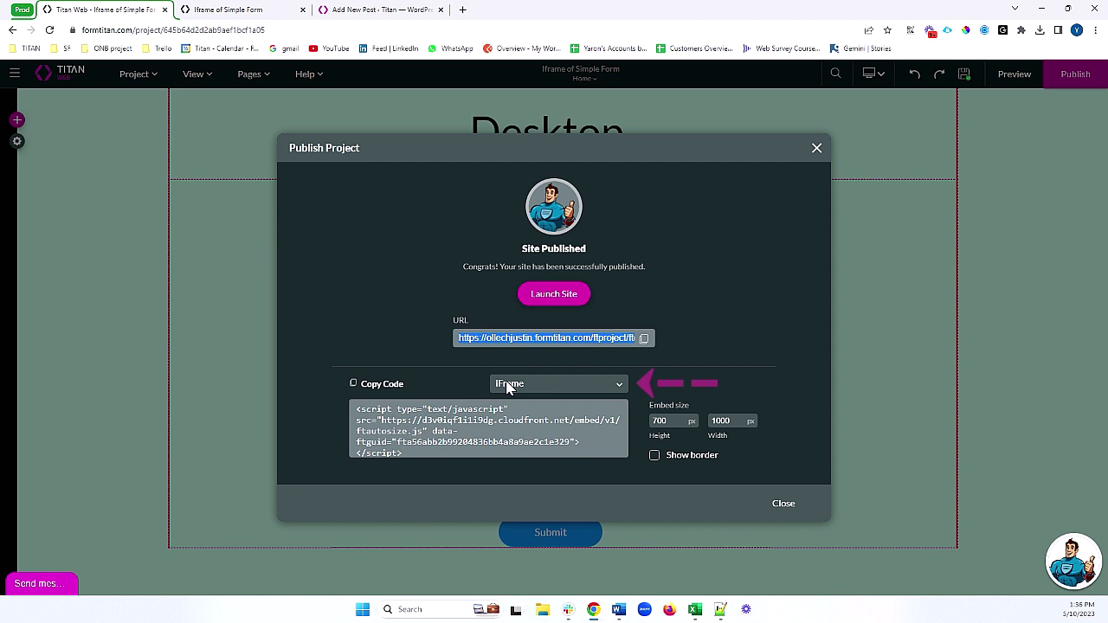
{"action": "left_click", "coordinate": [523, 387]}
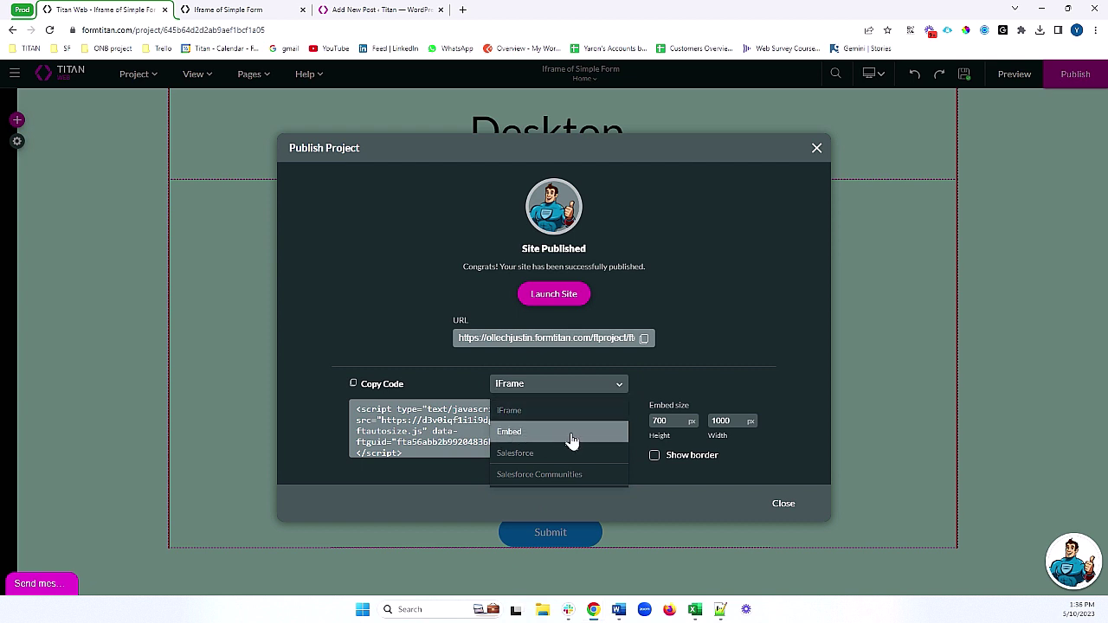
{"action": "left_click", "coordinate": [697, 375]}
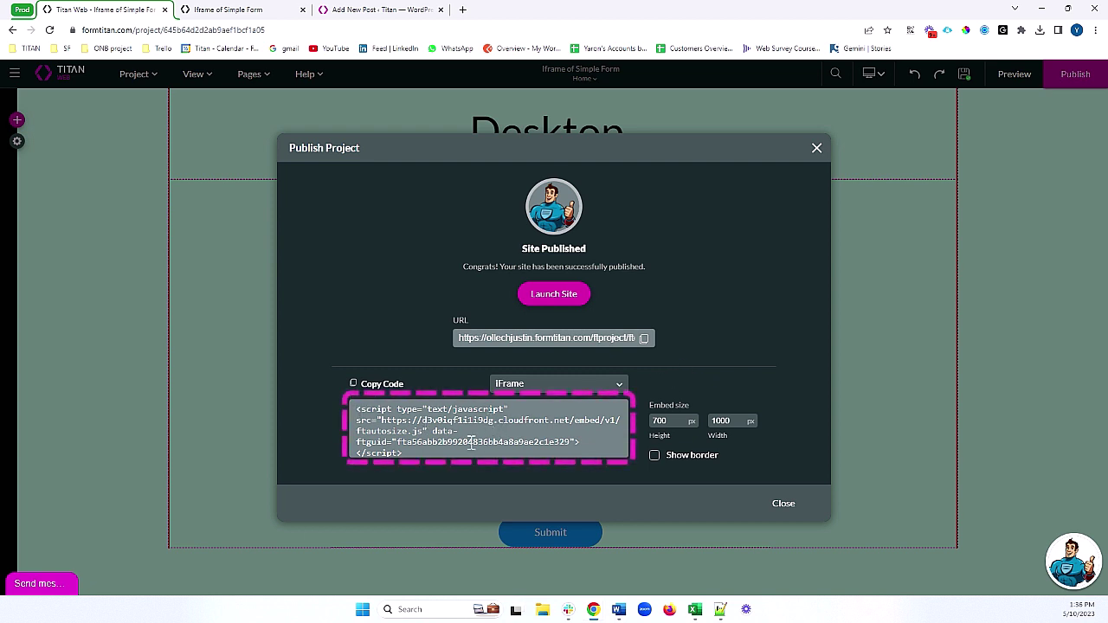
{"action": "left_click", "coordinate": [353, 383]}
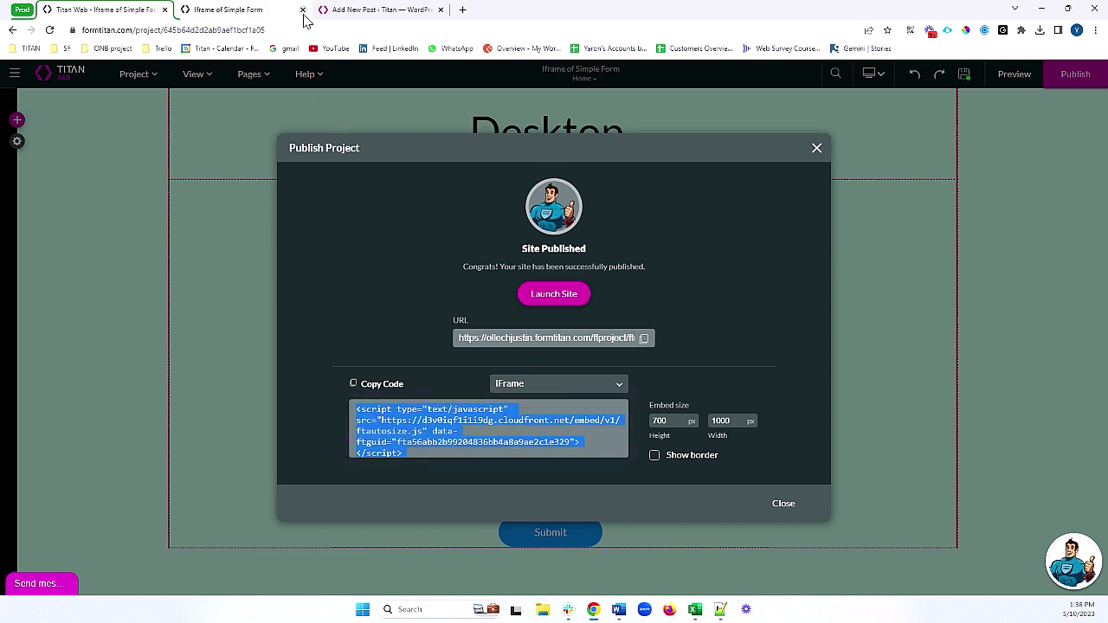
Step: Close the published form page and paste the embed code into the HTML block of the WordPress post Titan Iframe/Embed
{"action": "left_click", "coordinate": [302, 9]}
{"action": "left_click", "coordinate": [255, 12]}
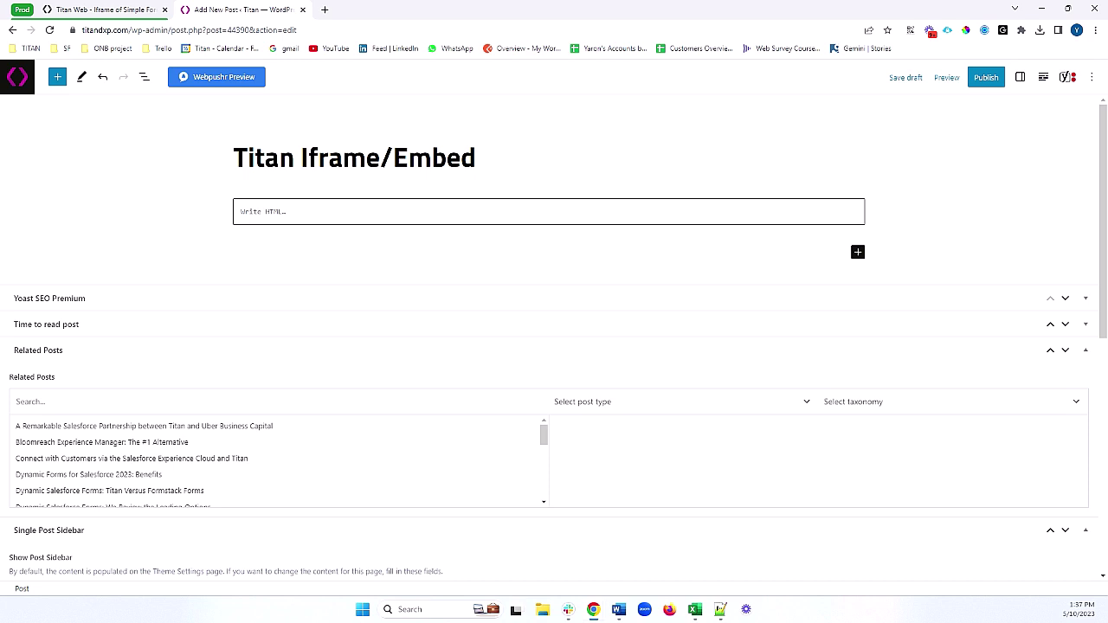
{"action": "left_click", "coordinate": [259, 211]}
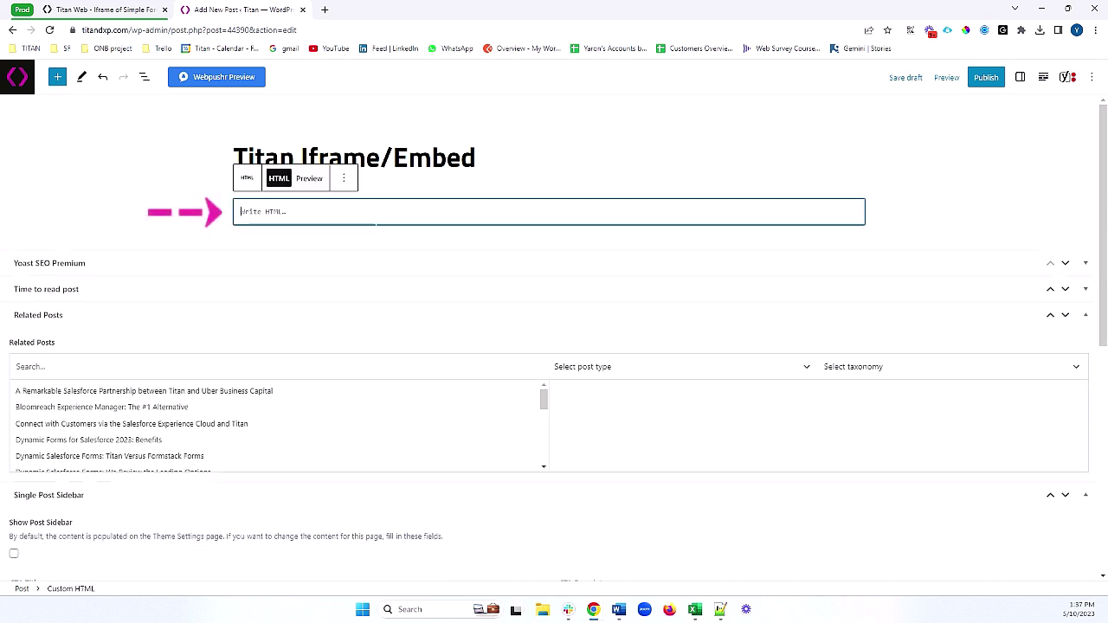
{"action": "type", "text": "<script type=\"text/javascript\" src=\"https://d3v0iqf1i1f9dg.cloudfront.net/embed/v1/ftautosize.js\" data-ftguid=\"fta56abb2b99204836bb4a8a9ae2c1e329\"> </script> <iframe onload=\"window.parent.scrollTo(0,0)\" id=\"fta56abb2b99204836bb4a8a9ae2c1e329\" allowtransparency=\"true\" src=\"https://ollechjustin.formtitan.com/ftproject/ftea946e89ad1f4420be0c2576b4e447b2\" frameborder=\"0\" width=\"1000\" height=\"700\" scrolling=\"no\" > </iframe>"}
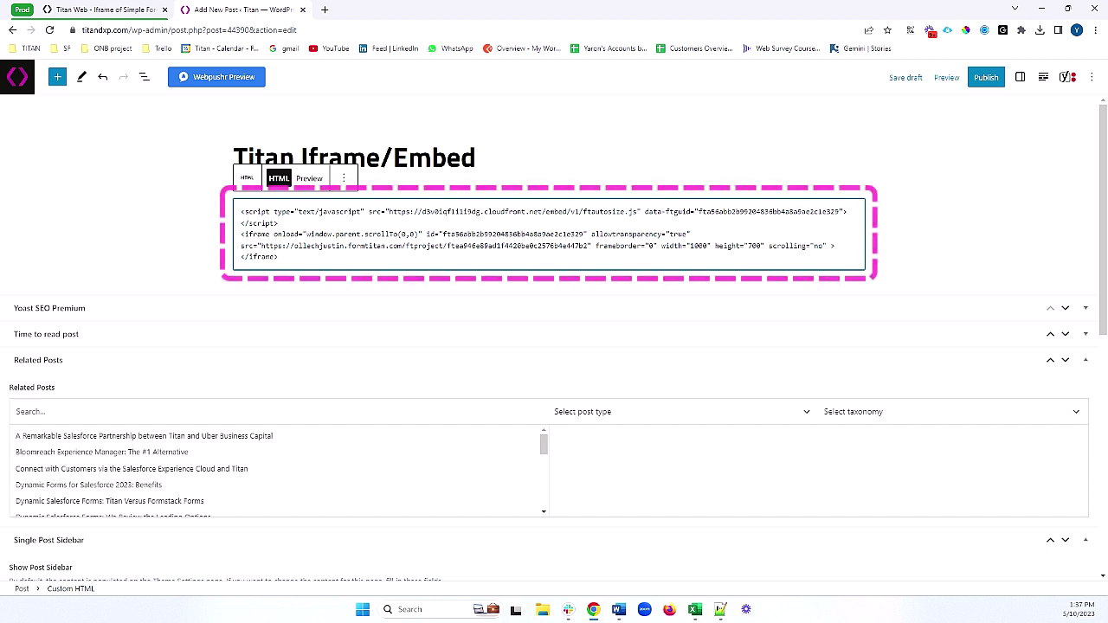
Step: Set the iframe's width attribute to 100% in the post's HTML code
{"action": "double_click", "coordinate": [698, 246]}
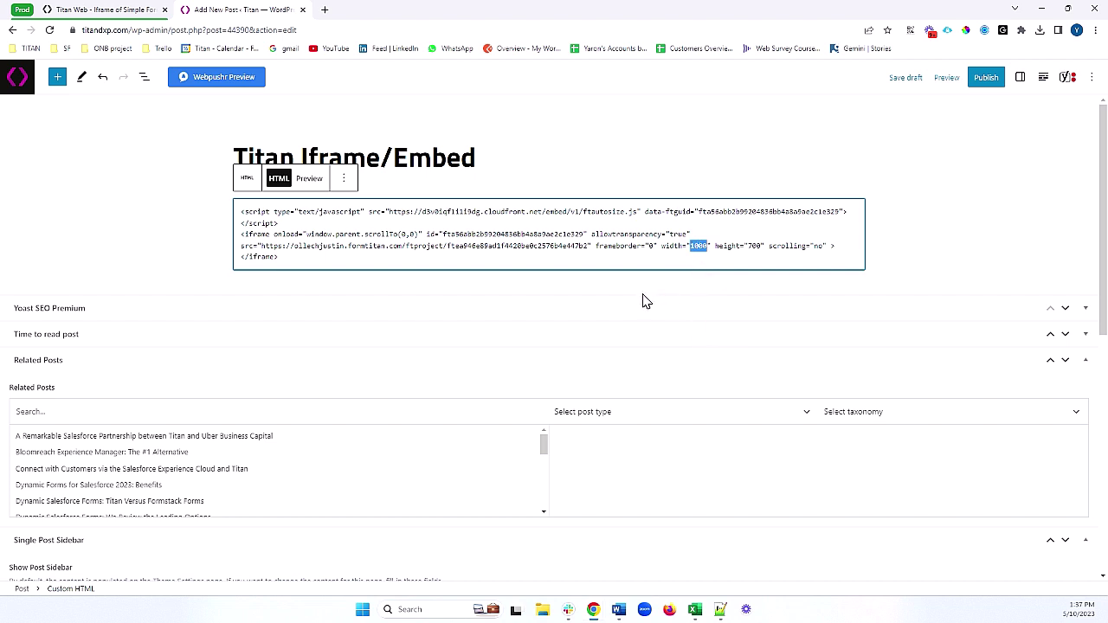
{"action": "type", "text": "100"}
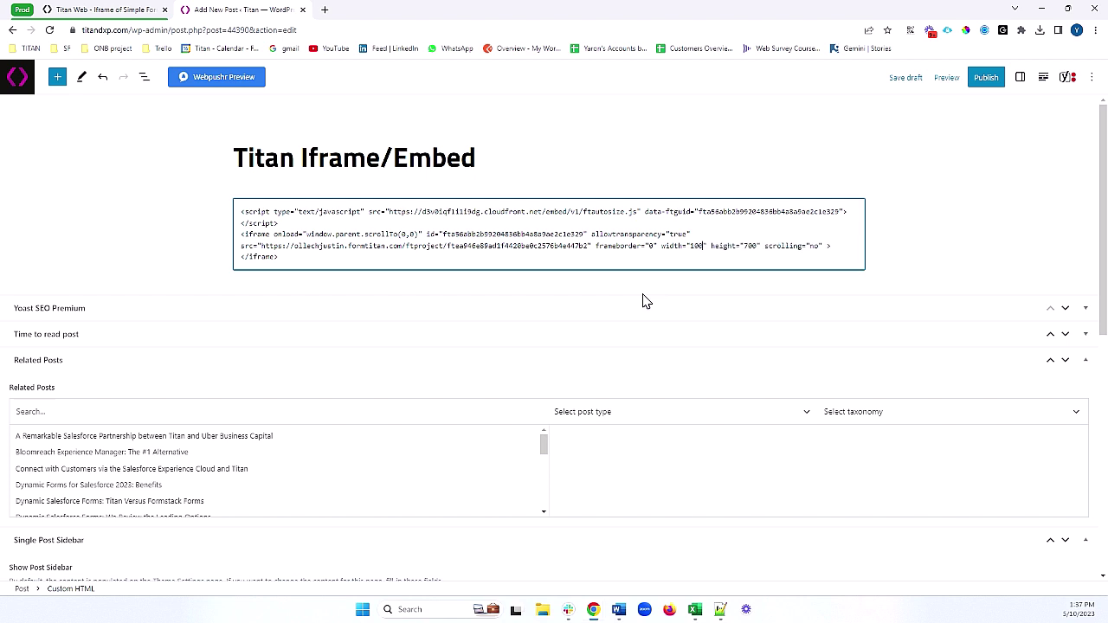
{"action": "type", "text": "%"}
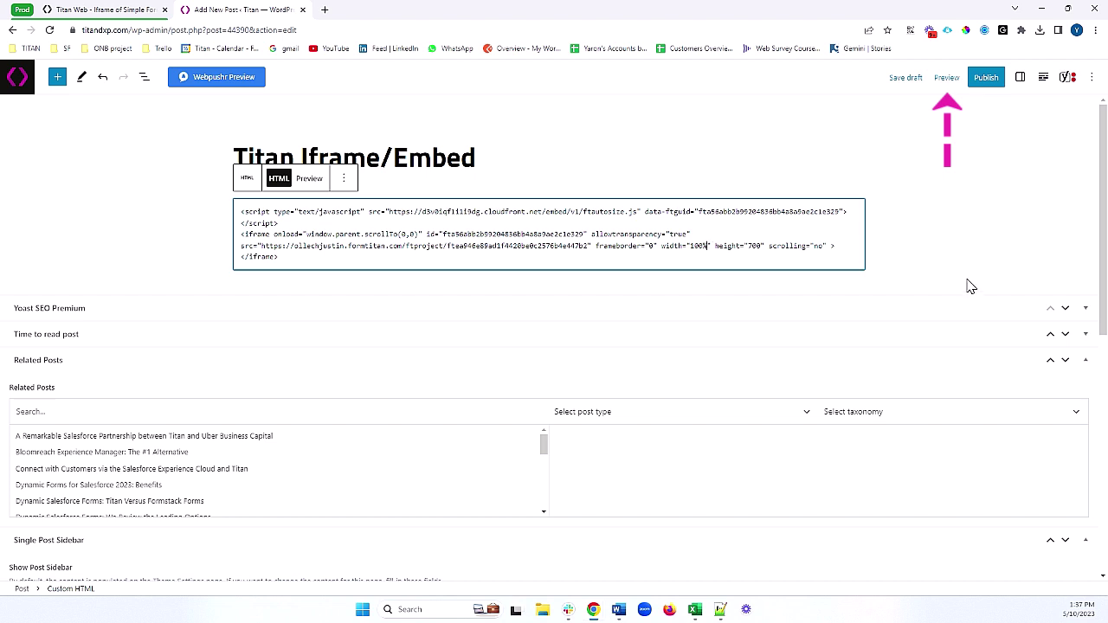
Step: Preview the post in a new tab and check which device layout the embedded form uses
{"action": "left_click", "coordinate": [946, 77]}
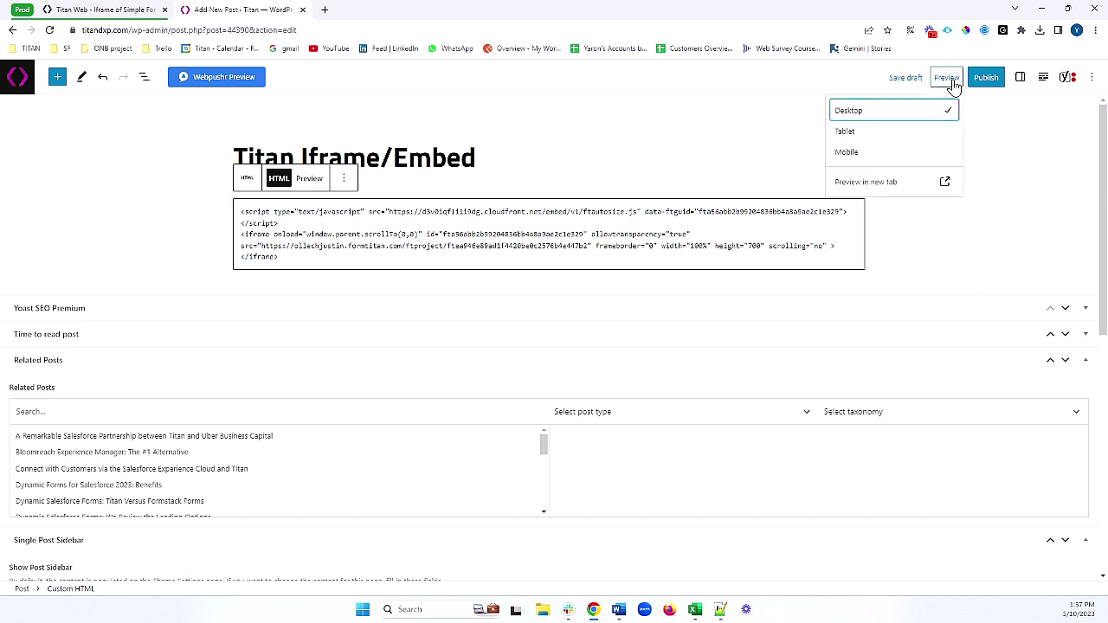
{"action": "left_click", "coordinate": [948, 181]}
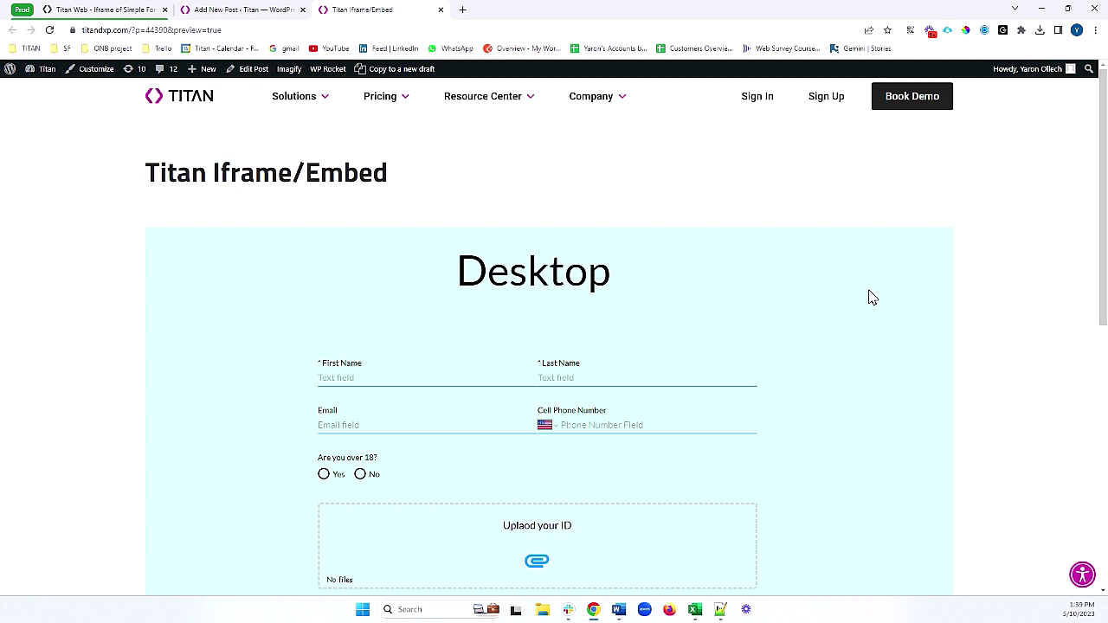
{"action": "double_click", "coordinate": [490, 279]}
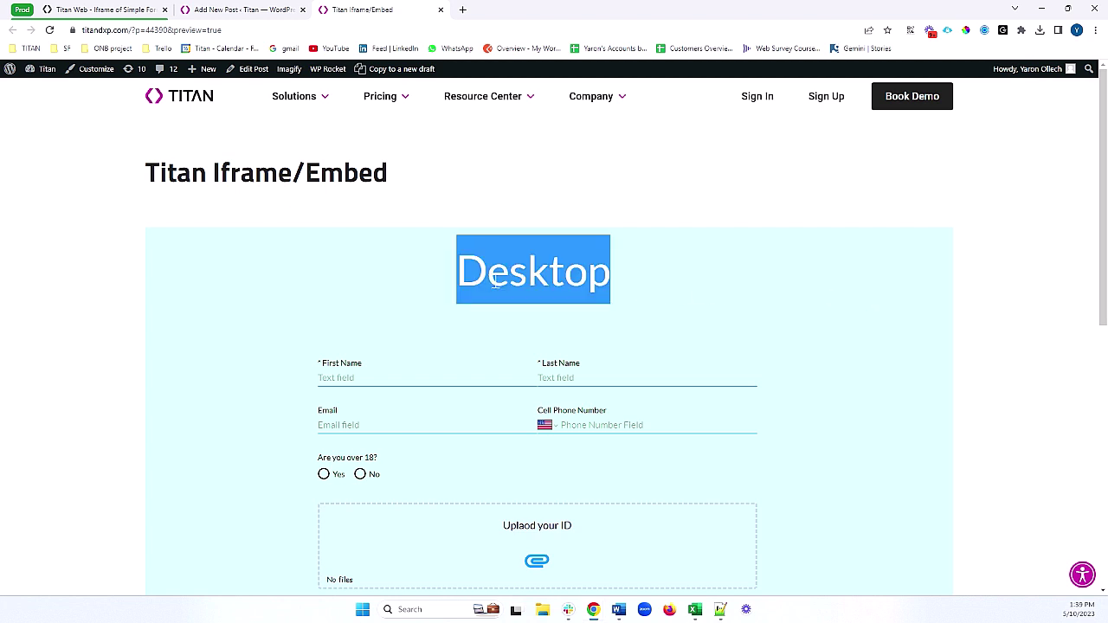
{"action": "left_click", "coordinate": [656, 298]}
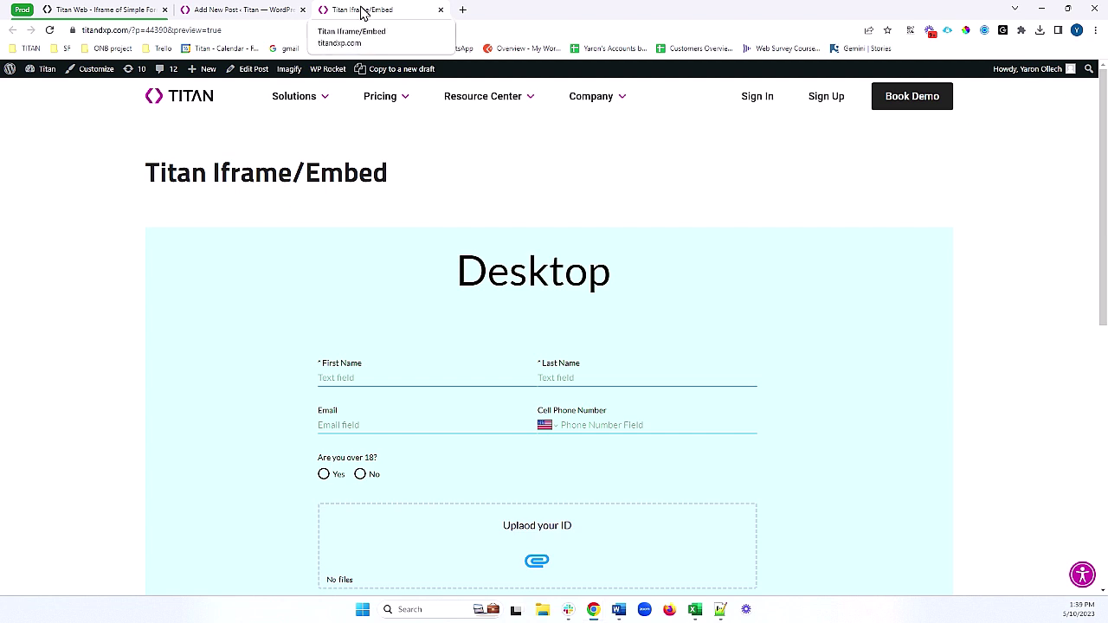
Step: Detach the preview into its own window and resize it between mobile and laptop widths to check the embedded form's responsiveness
{"action": "left_click_drag", "start_coordinate": [362, 11], "coordinate": [340, 66]}
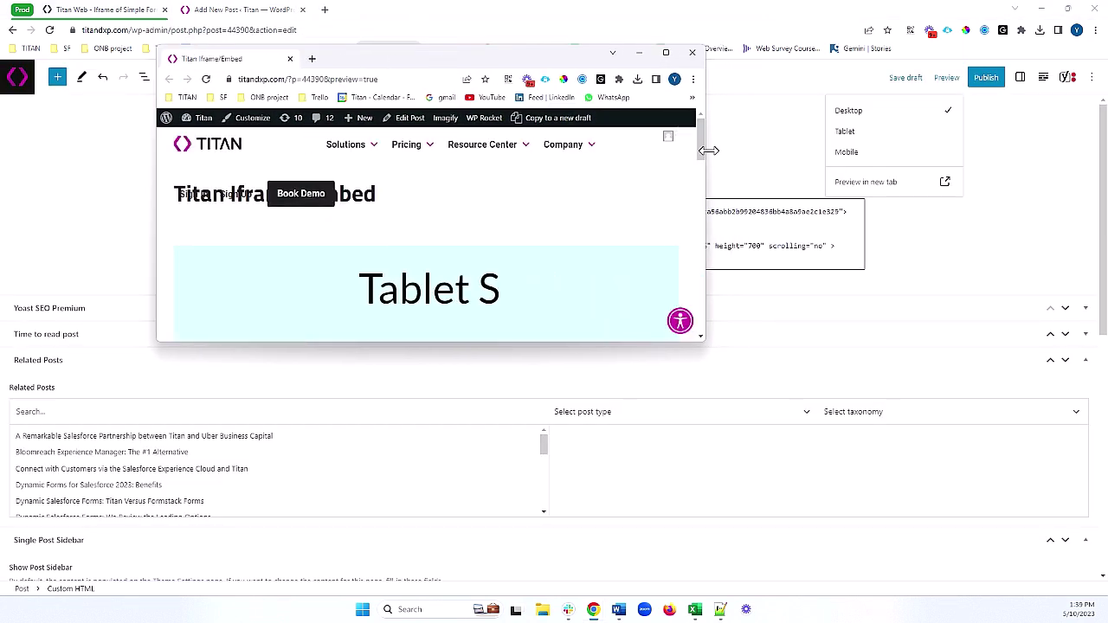
{"action": "left_click_drag", "start_coordinate": [708, 150], "coordinate": [1080, 152]}
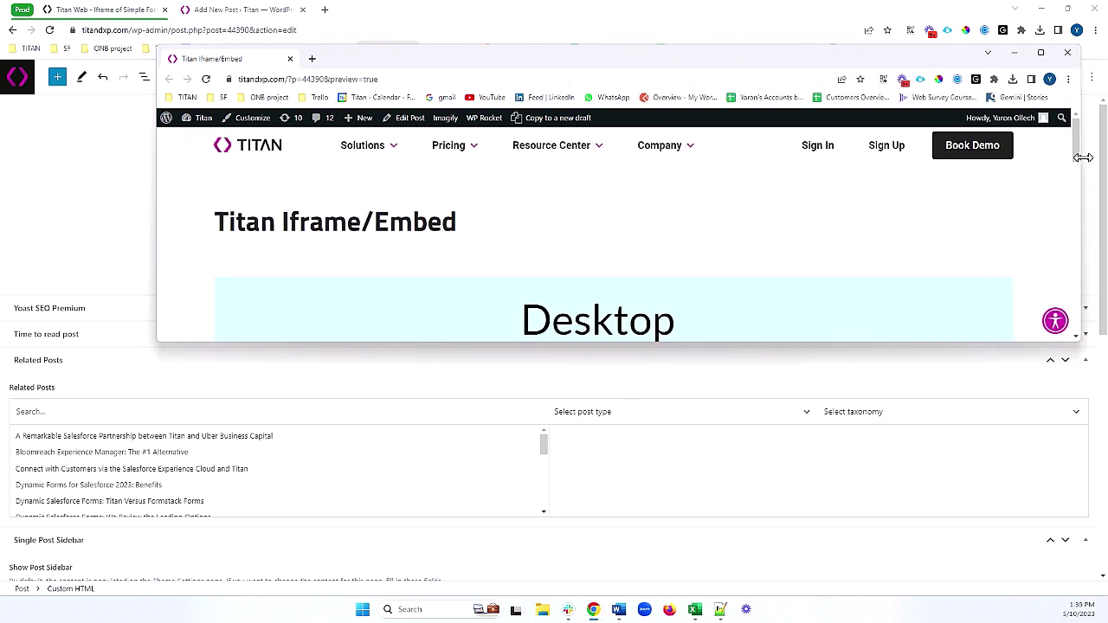
{"action": "left_click_drag", "start_coordinate": [809, 342], "coordinate": [834, 554]}
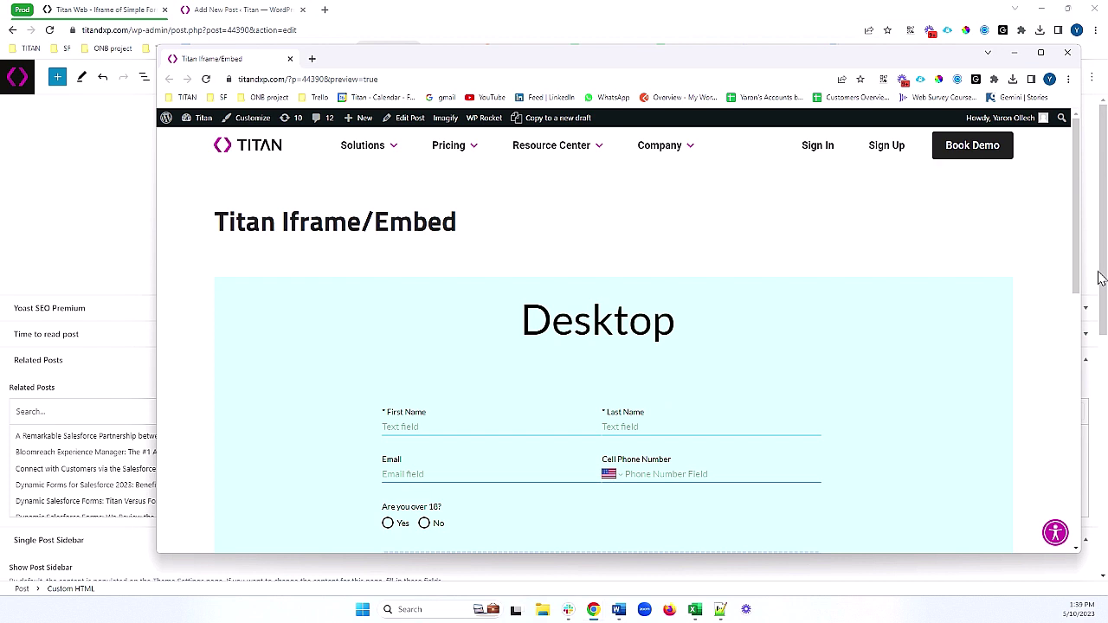
{"action": "left_click_drag", "start_coordinate": [1080, 232], "coordinate": [432, 268]}
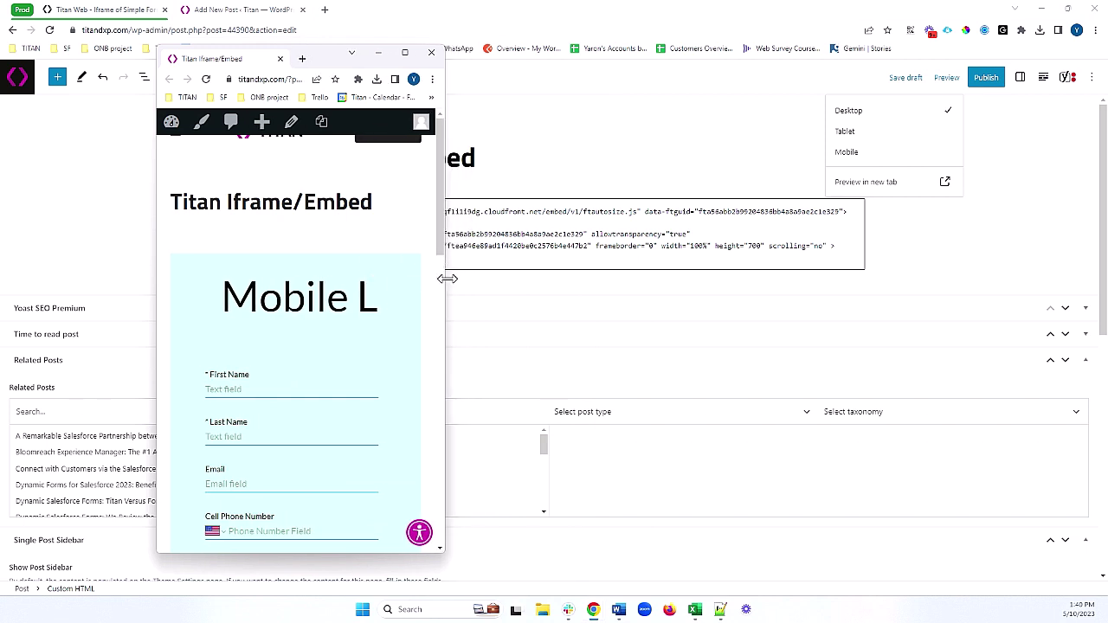
{"action": "left_click_drag", "start_coordinate": [447, 279], "coordinate": [1051, 282]}
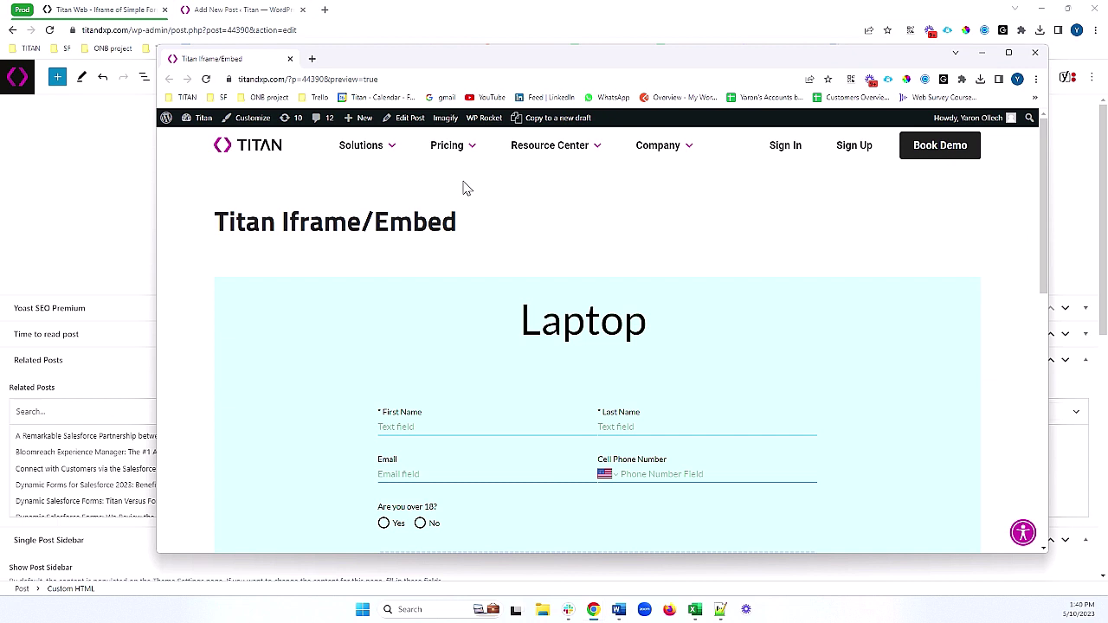
Step: Review the device layout list in the Titan form project, and bring the Titan Iframe/Embed preview window back to the front
{"action": "left_click", "coordinate": [99, 16]}
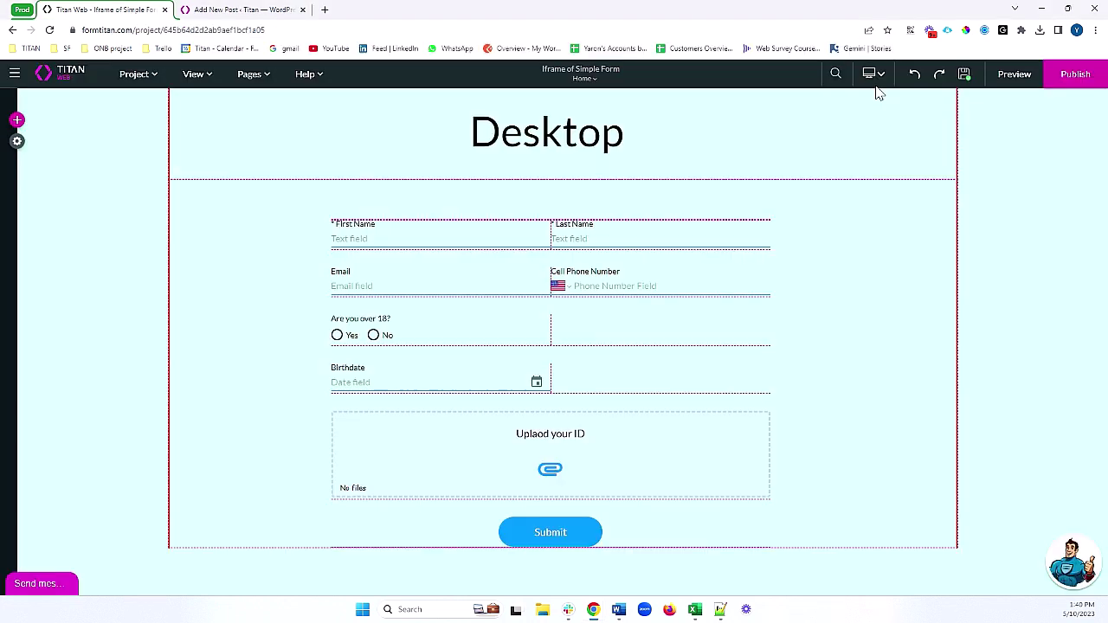
{"action": "left_click", "coordinate": [872, 74]}
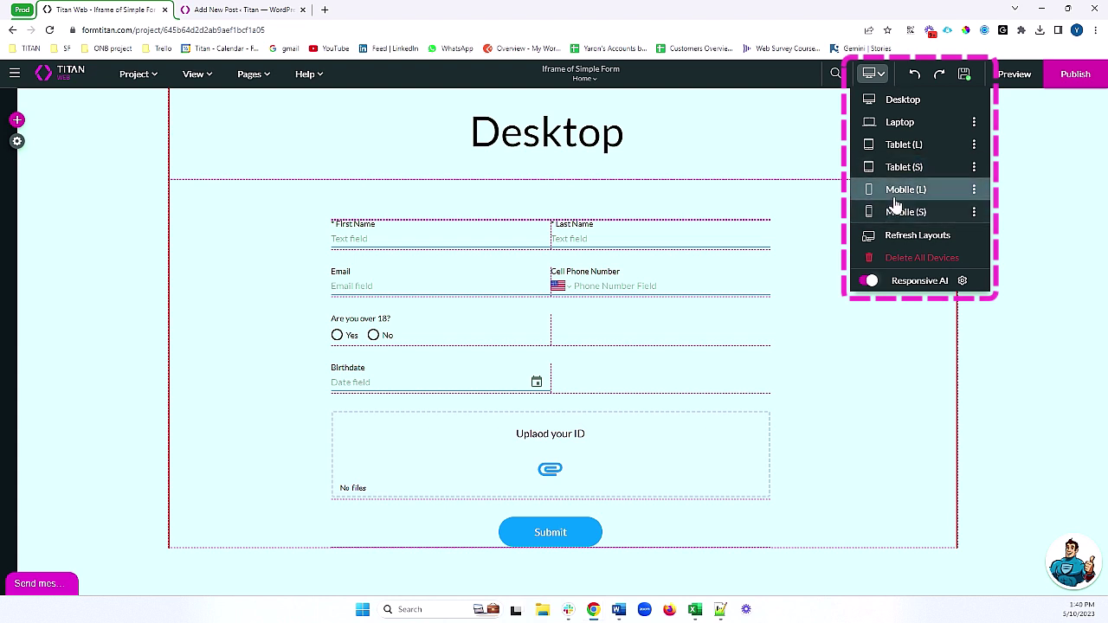
{"action": "left_click", "coordinate": [1056, 286]}
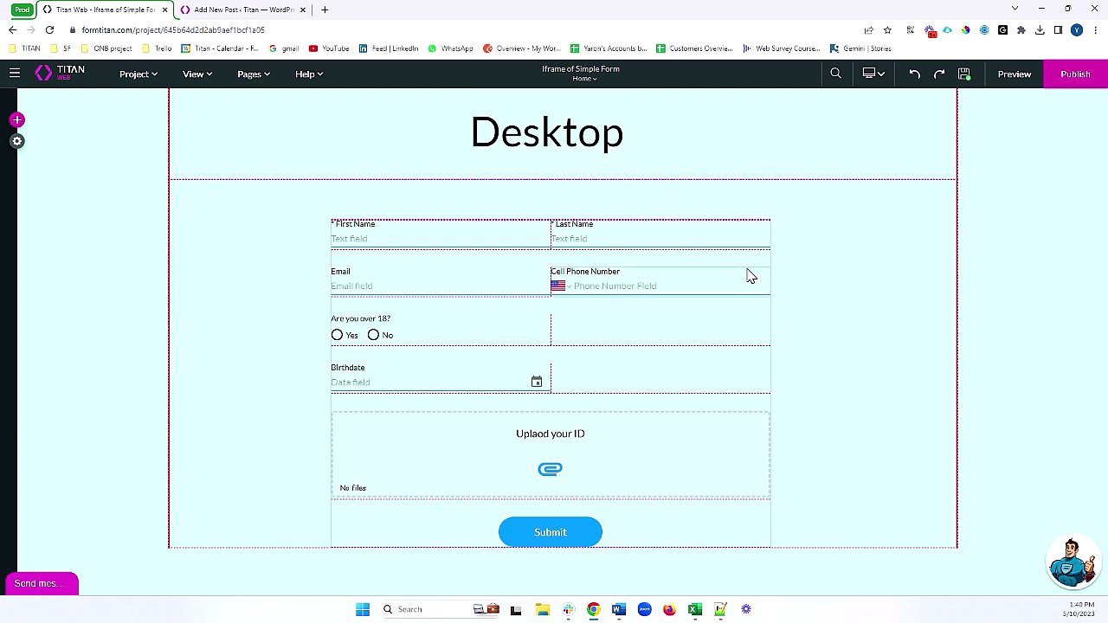
{"action": "mouse_move", "coordinate": [593, 613]}
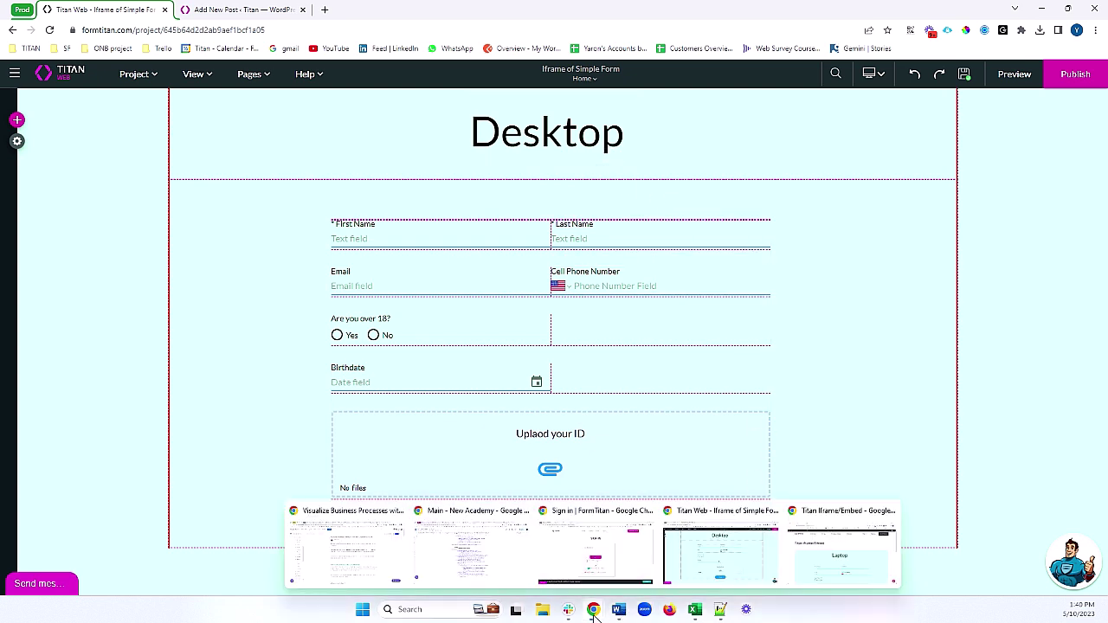
{"action": "left_click", "coordinate": [822, 553]}
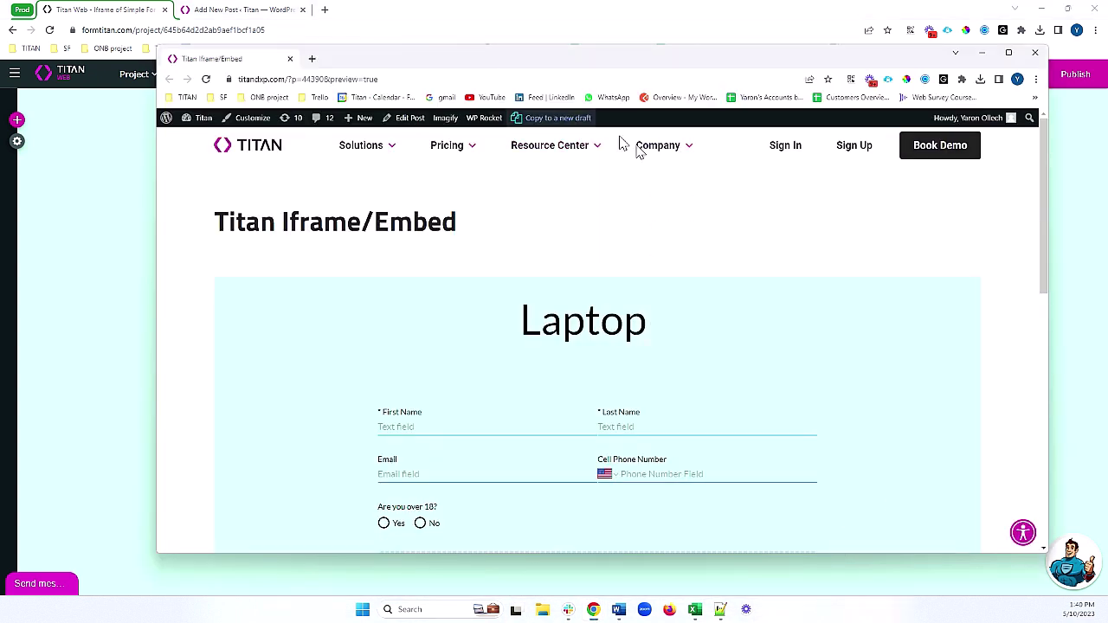
Step: Close the detached post preview window and open the style customization for the Titan form project
{"action": "scroll", "coordinate": [514, 235], "scroll_direction": "down", "scroll_amount": 1}
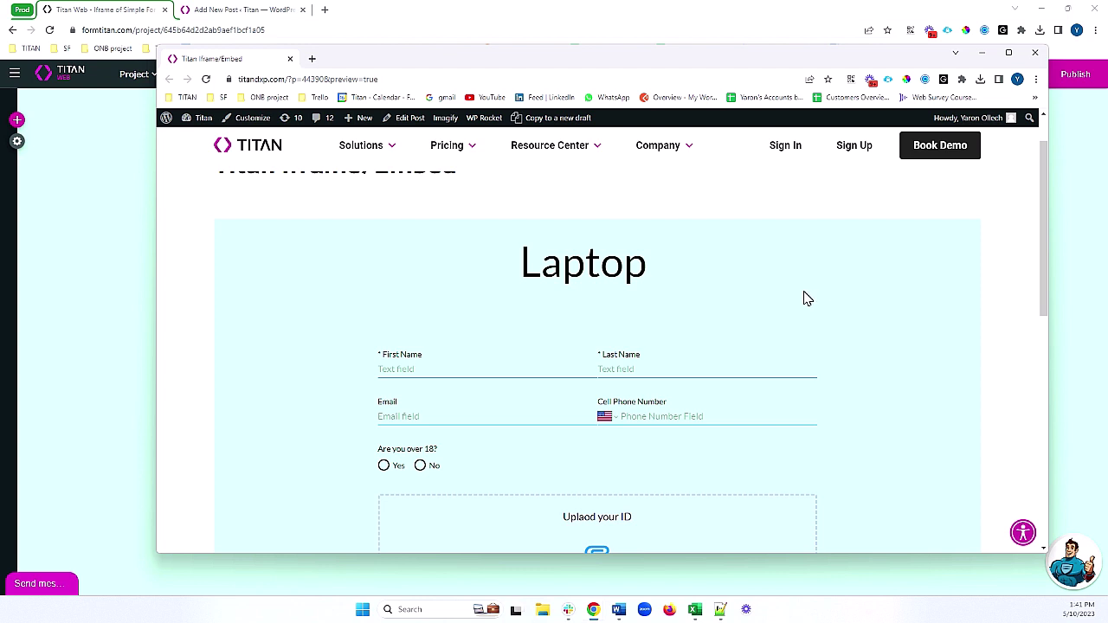
{"action": "left_click", "coordinate": [1034, 57]}
{"action": "left_click", "coordinate": [572, 142]}
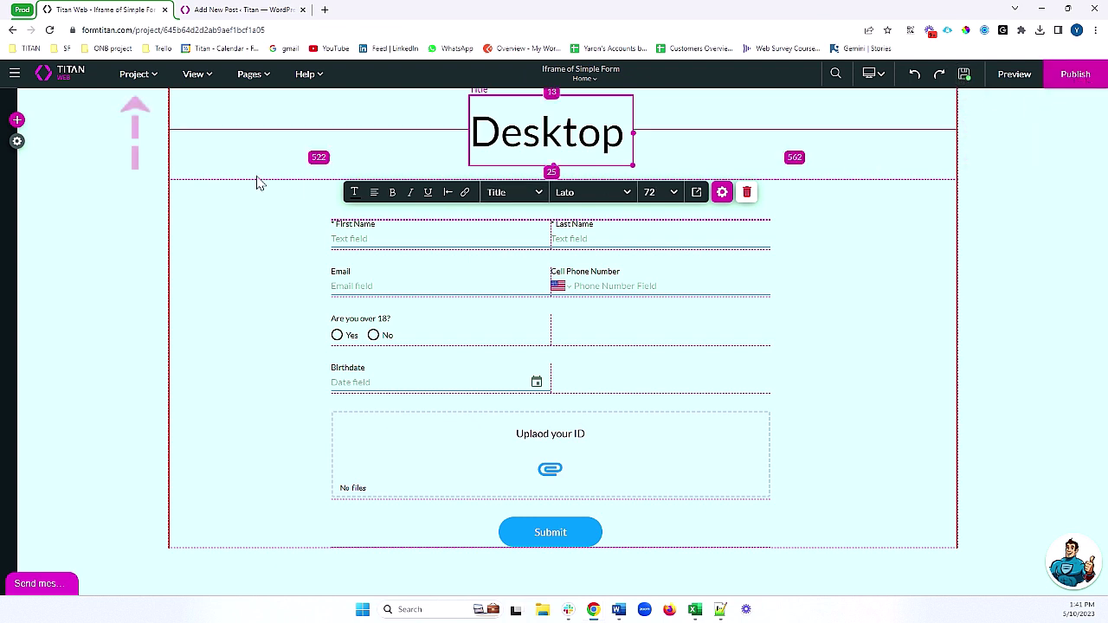
{"action": "left_click", "coordinate": [123, 76]}
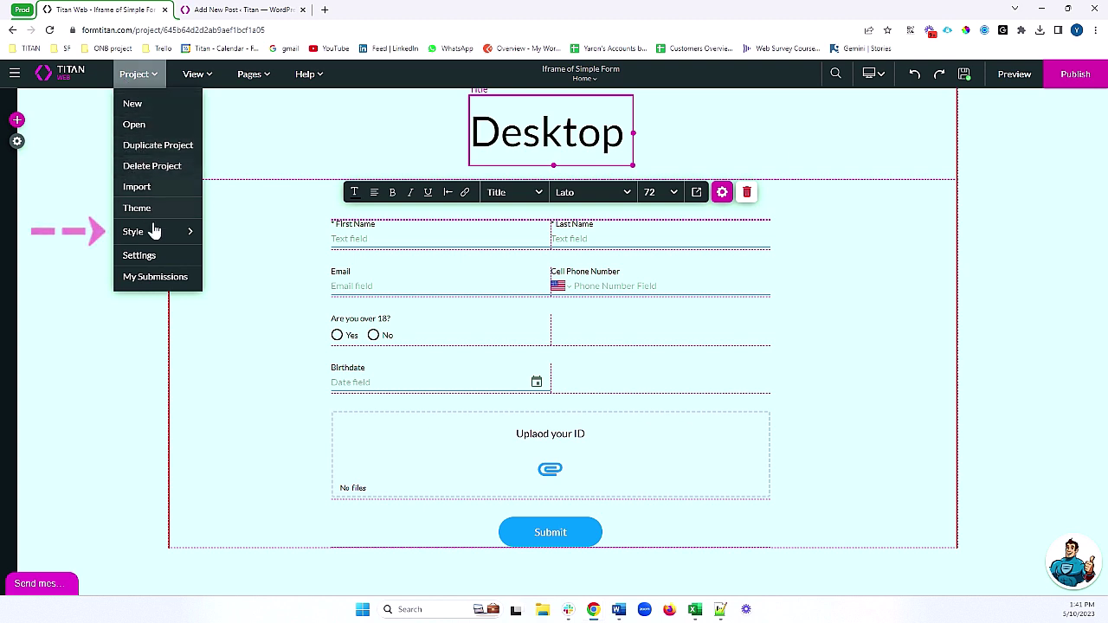
{"action": "mouse_move", "coordinate": [169, 233]}
{"action": "left_click", "coordinate": [232, 234]}
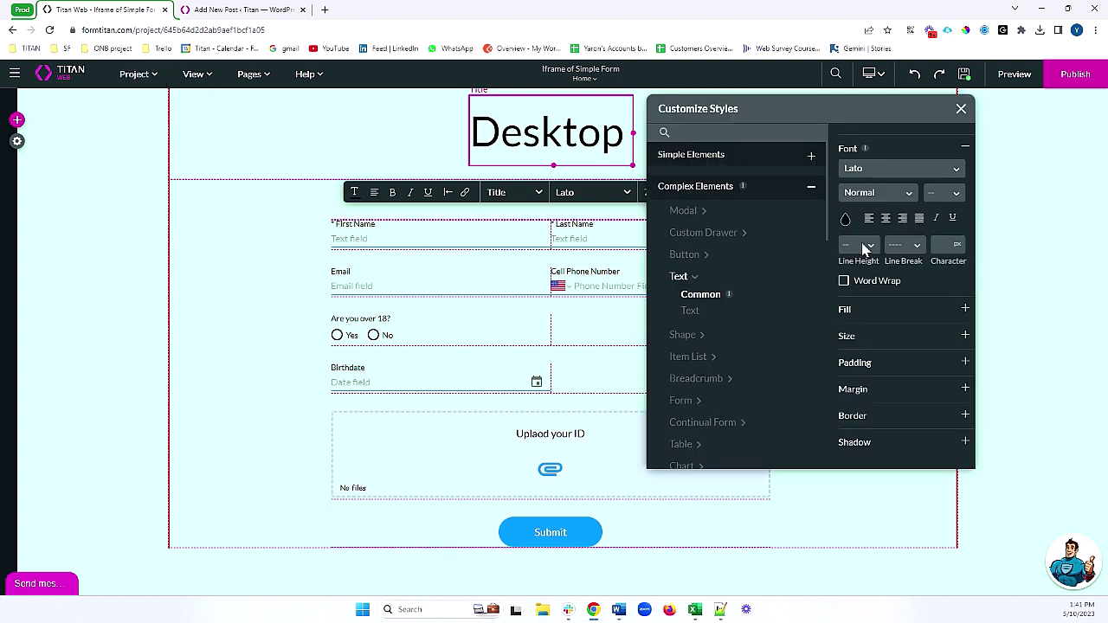
Step: Find the project-level Window element in the styles and set the fill of all windows to light purple, #e6c8f9ff
{"action": "left_click", "coordinate": [688, 136]}
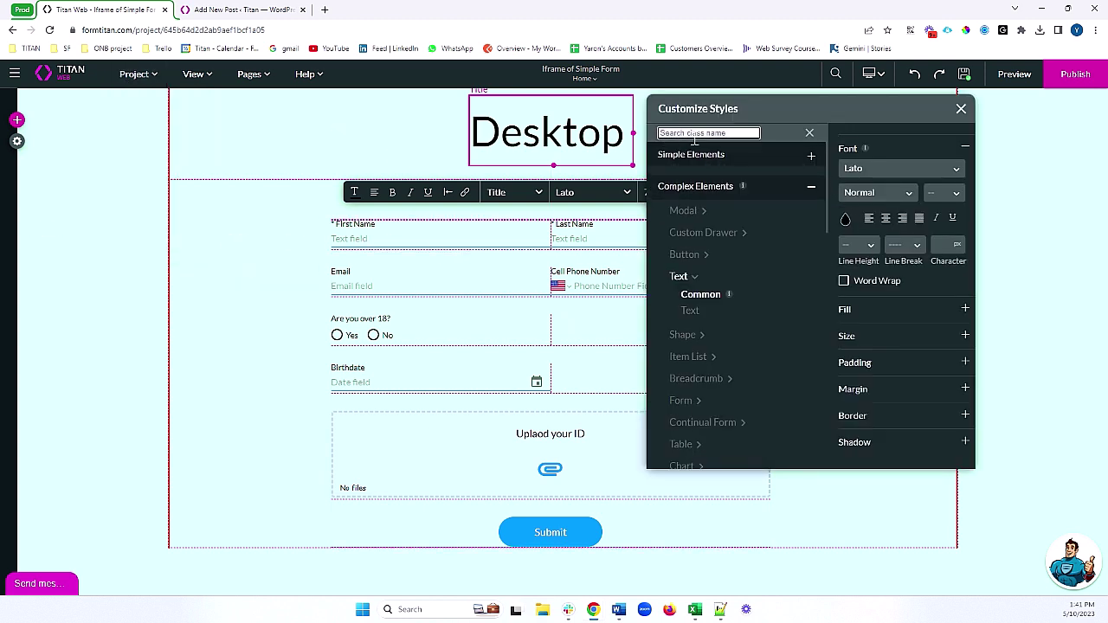
{"action": "type", "text": "windo"}
{"action": "left_click", "coordinate": [670, 160]}
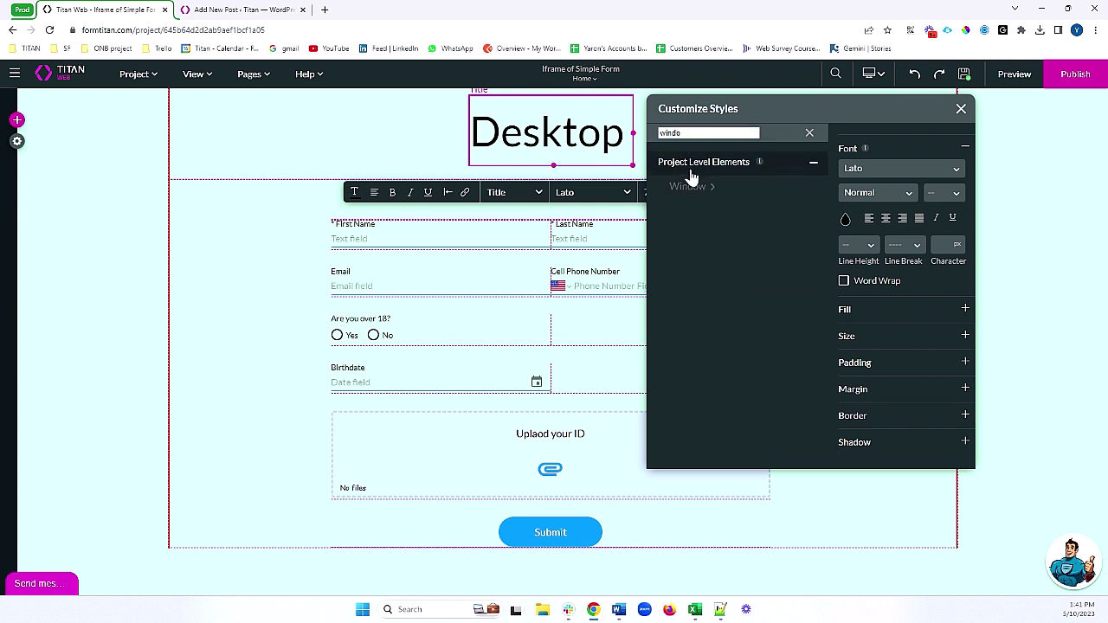
{"action": "left_click", "coordinate": [692, 186]}
{"action": "left_click", "coordinate": [858, 148]}
{"action": "left_click", "coordinate": [844, 165]}
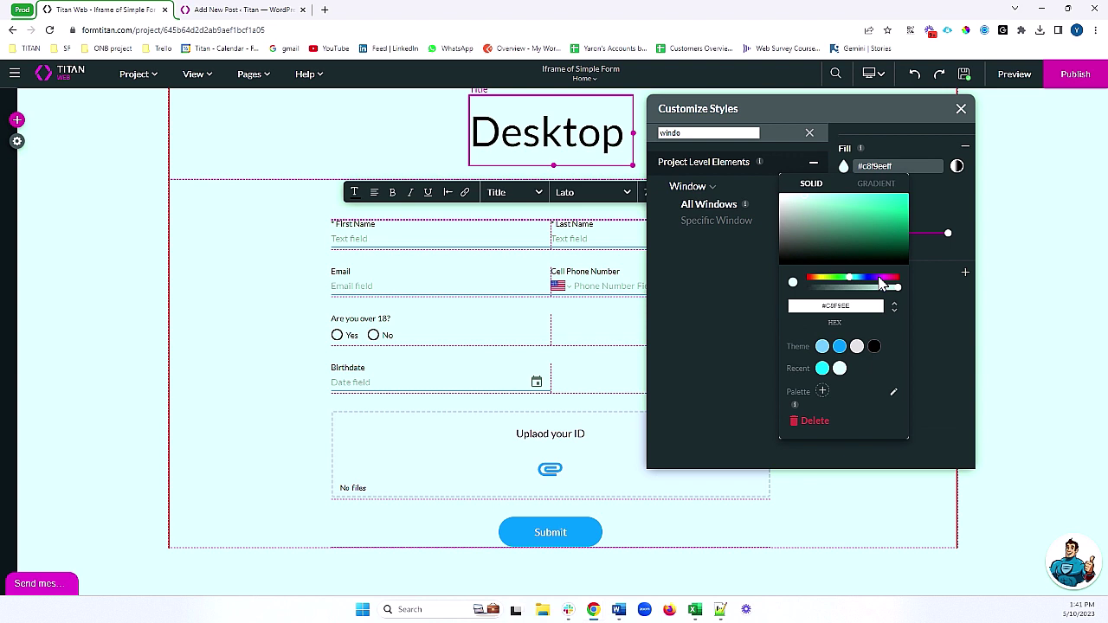
{"action": "left_click", "coordinate": [879, 279]}
{"action": "left_click", "coordinate": [1041, 245]}
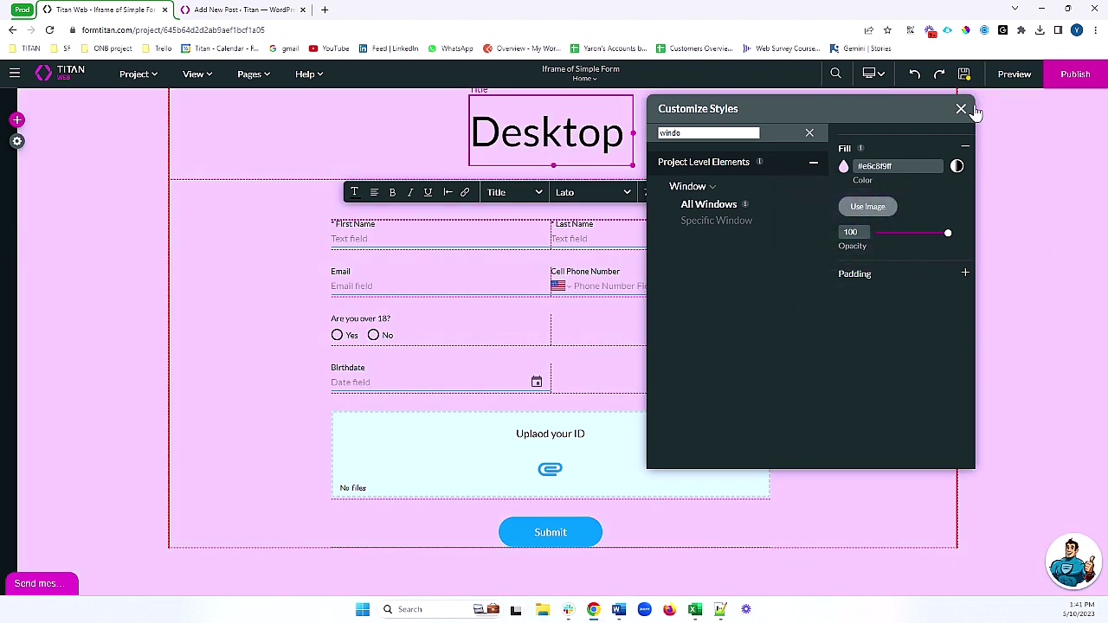
{"action": "left_click", "coordinate": [961, 110]}
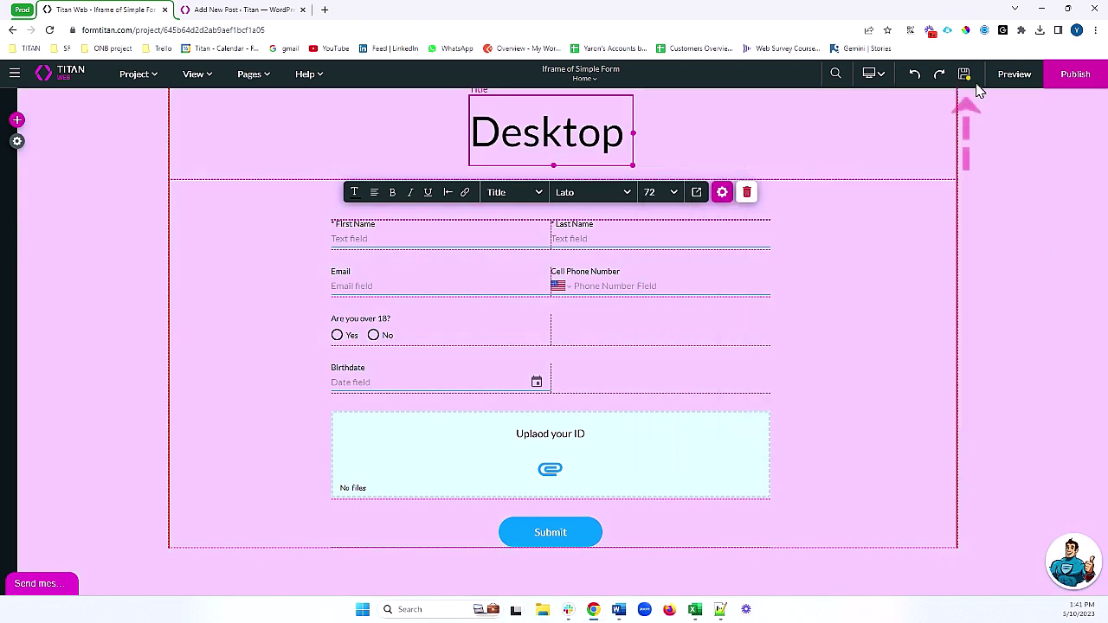
Step: Save the Titan project and preview the WordPress post in a new tab to check the embedded form's background
{"action": "left_click", "coordinate": [964, 76]}
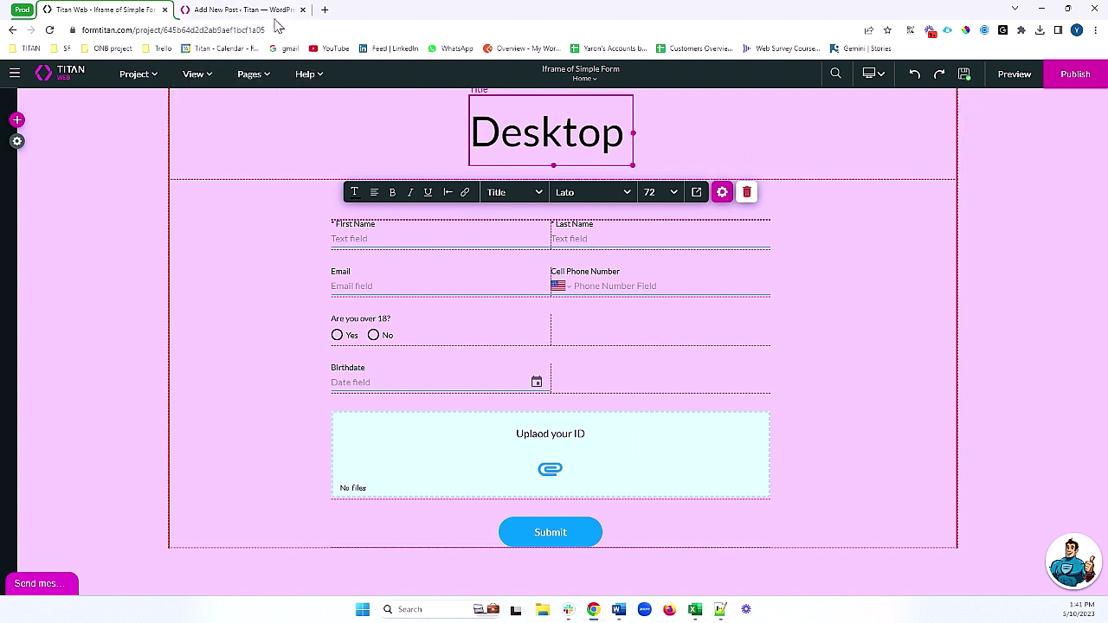
{"action": "left_click", "coordinate": [271, 19]}
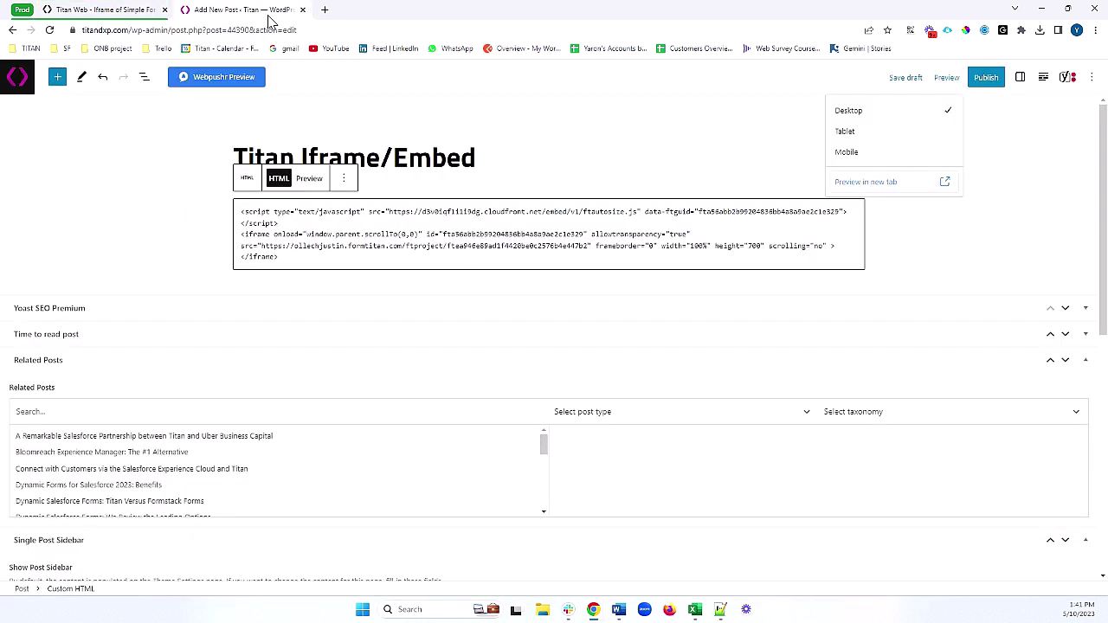
{"action": "left_click", "coordinate": [918, 192]}
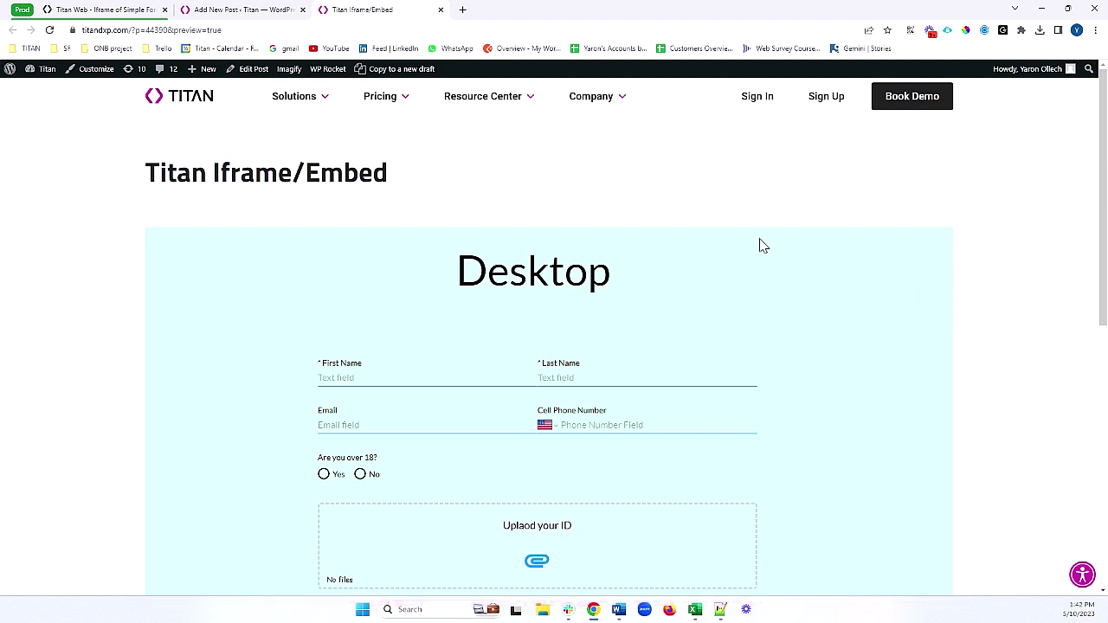
Step: Save the project again, preview the form from Titan to check its background, and close both the form and post previews
{"action": "left_click", "coordinate": [124, 10]}
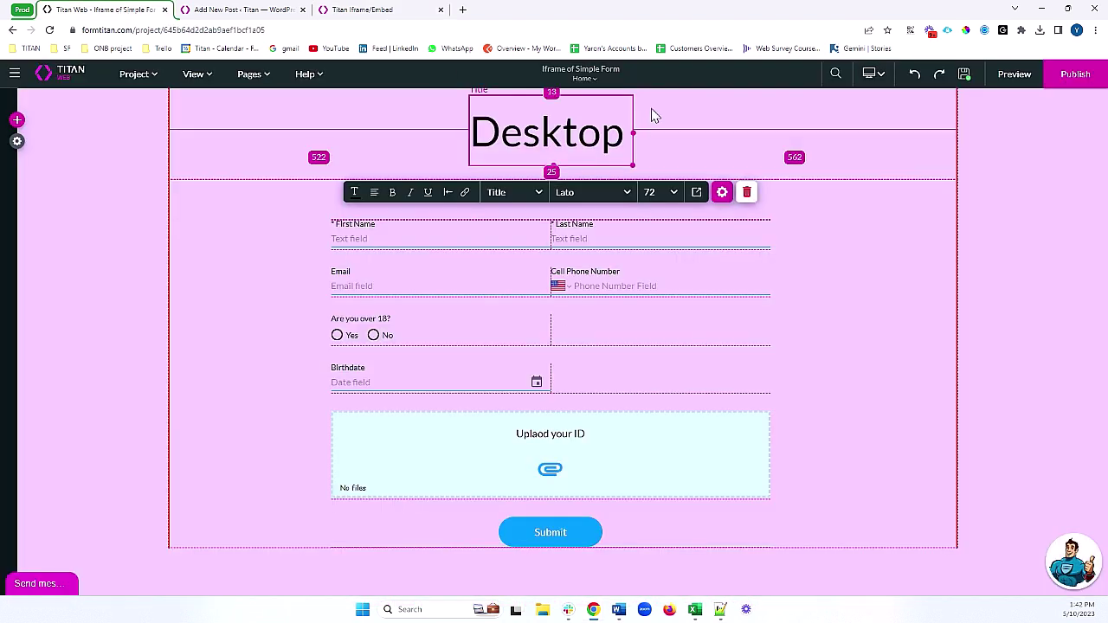
{"action": "left_click", "coordinate": [964, 75]}
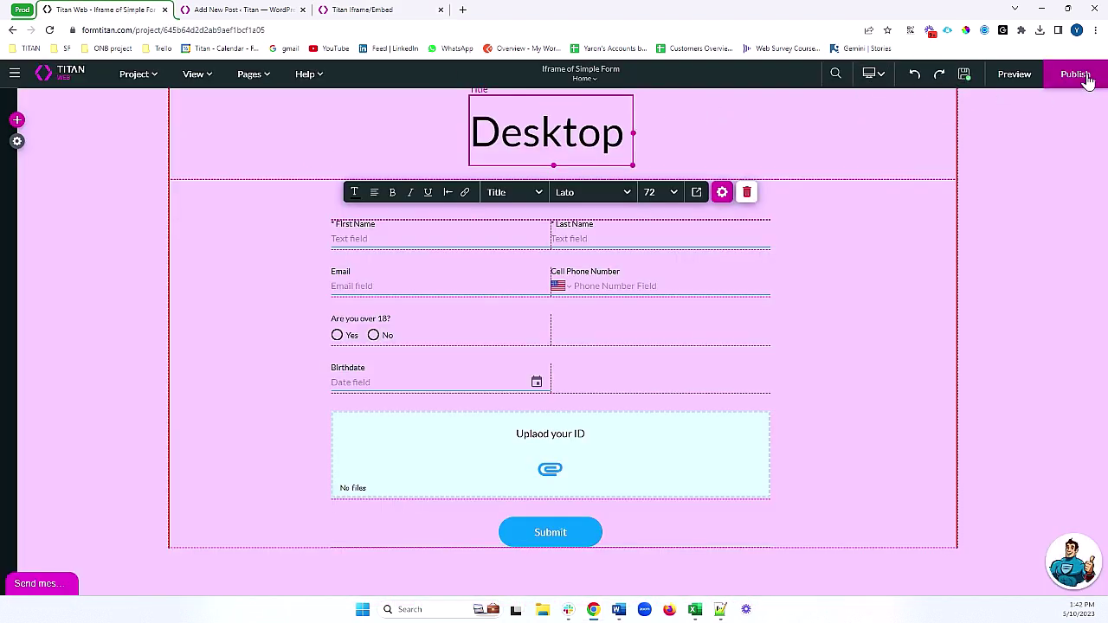
{"action": "left_click", "coordinate": [1004, 78]}
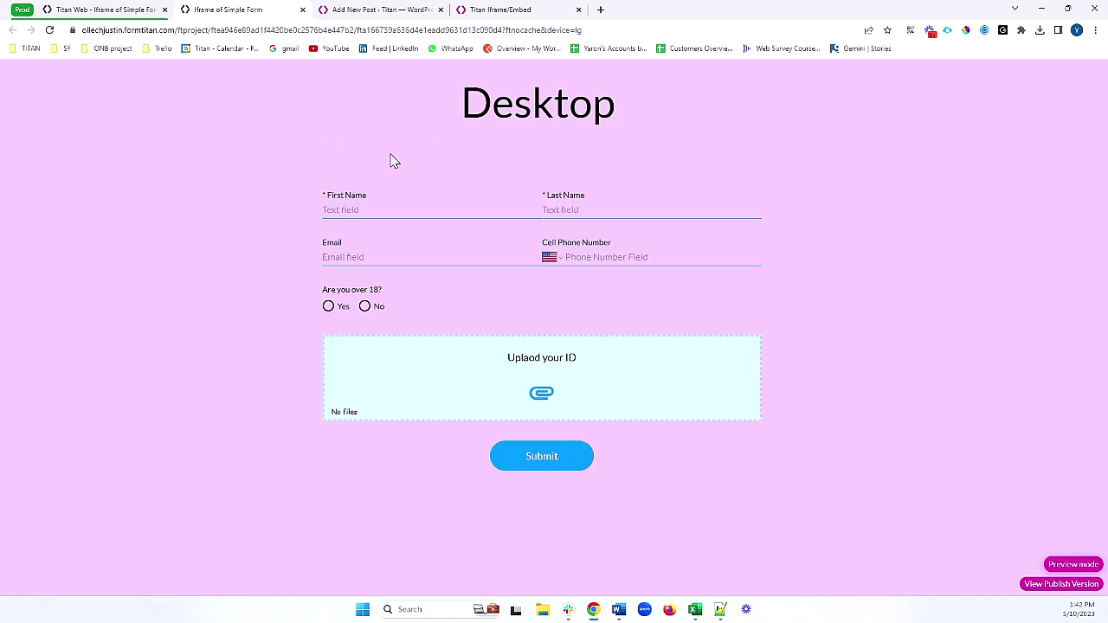
{"action": "left_click", "coordinate": [303, 9]}
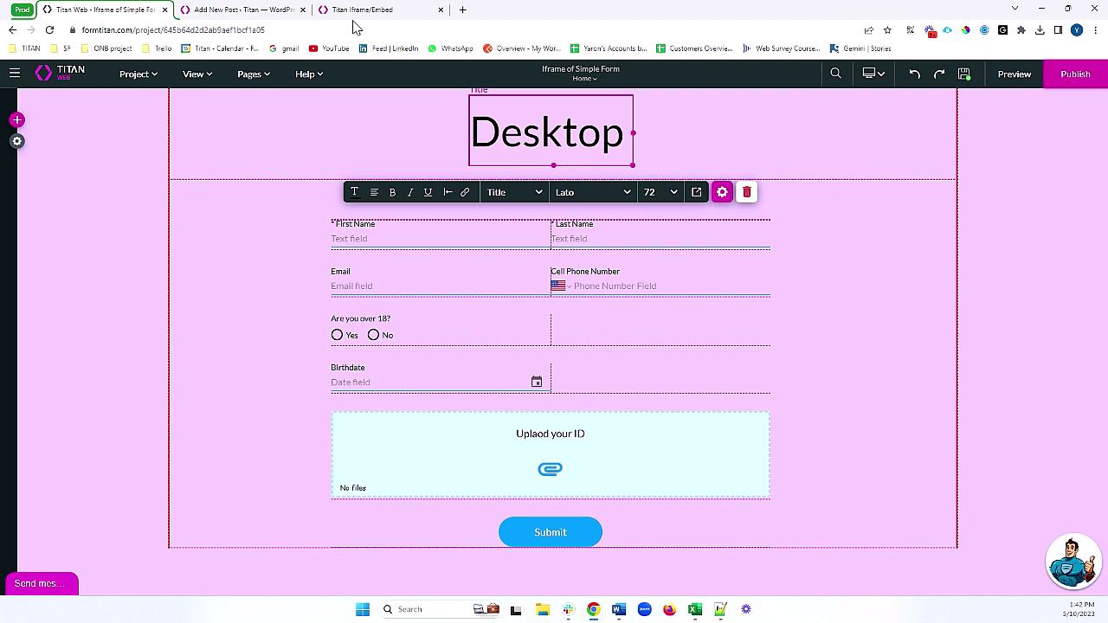
{"action": "left_click", "coordinate": [442, 10]}
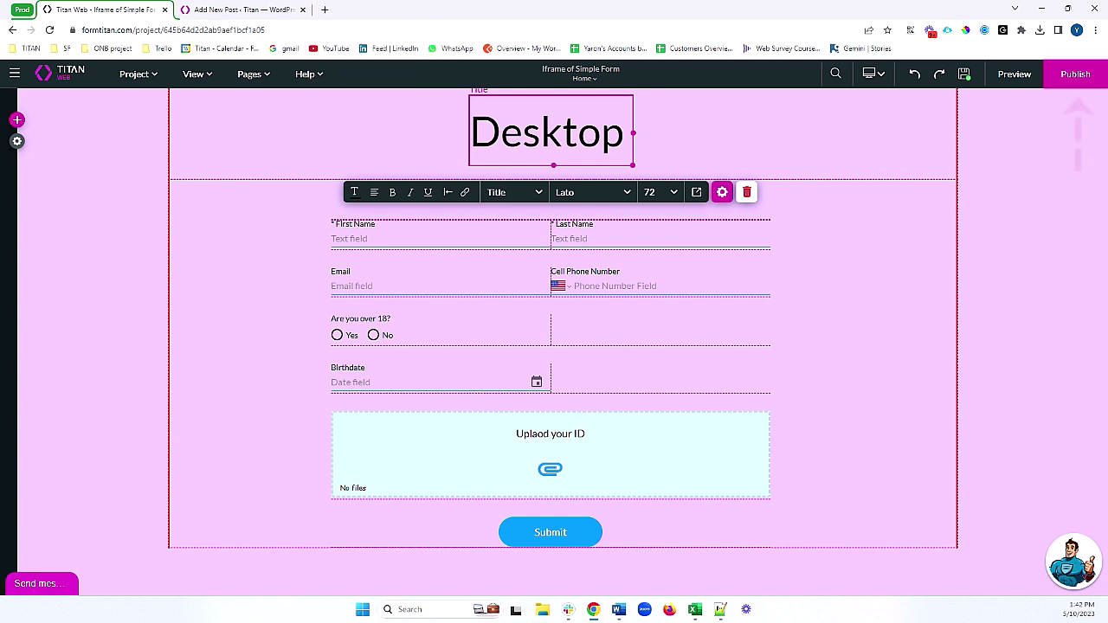
Step: Publish the Titan project and preview the WordPress post again to check the embedded form's background color
{"action": "left_click", "coordinate": [1063, 90]}
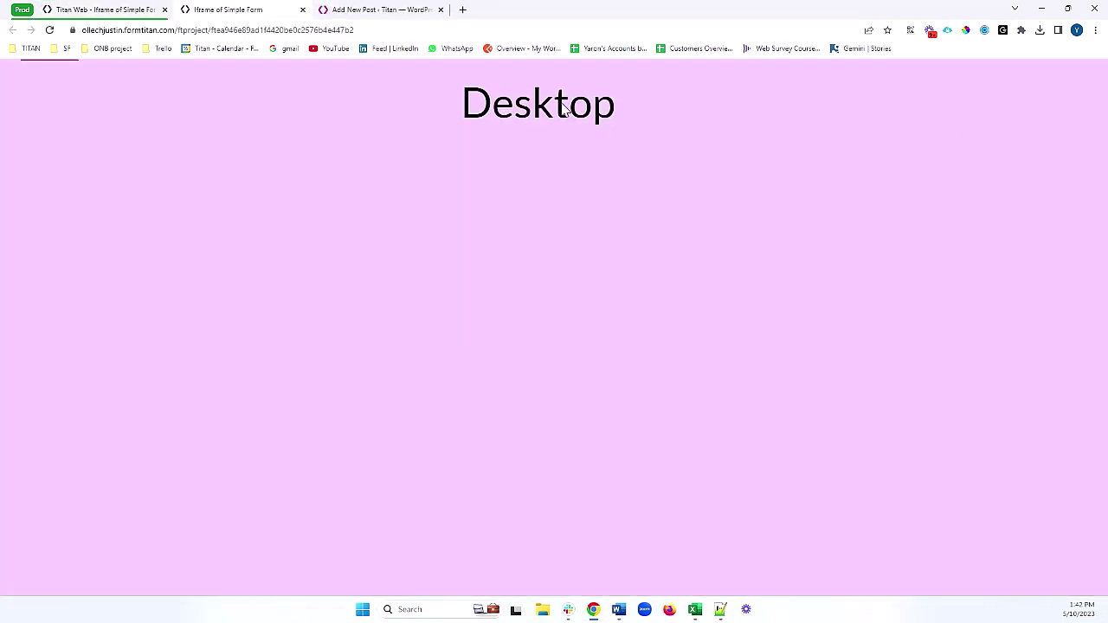
{"action": "left_click", "coordinate": [389, 10]}
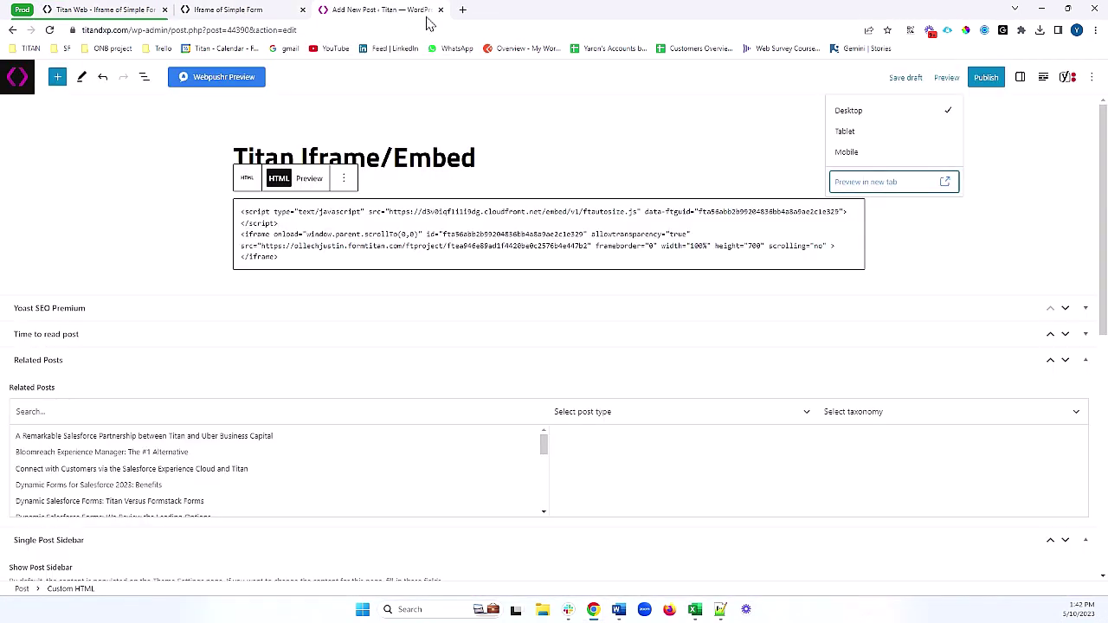
{"action": "left_click", "coordinate": [914, 184]}
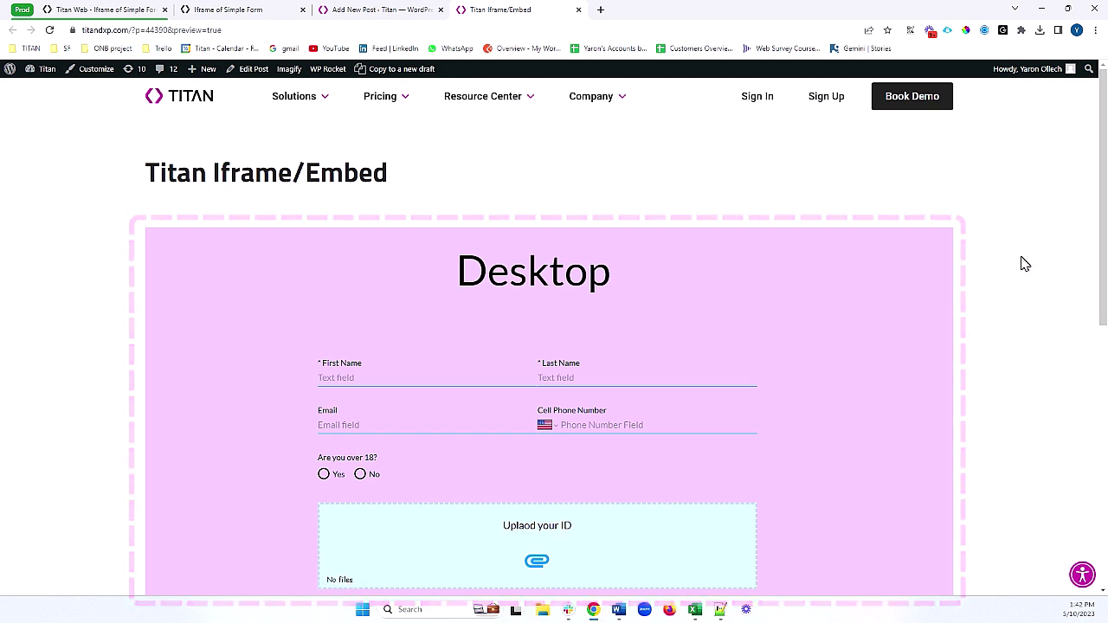
{"action": "left_click", "coordinate": [576, 385]}
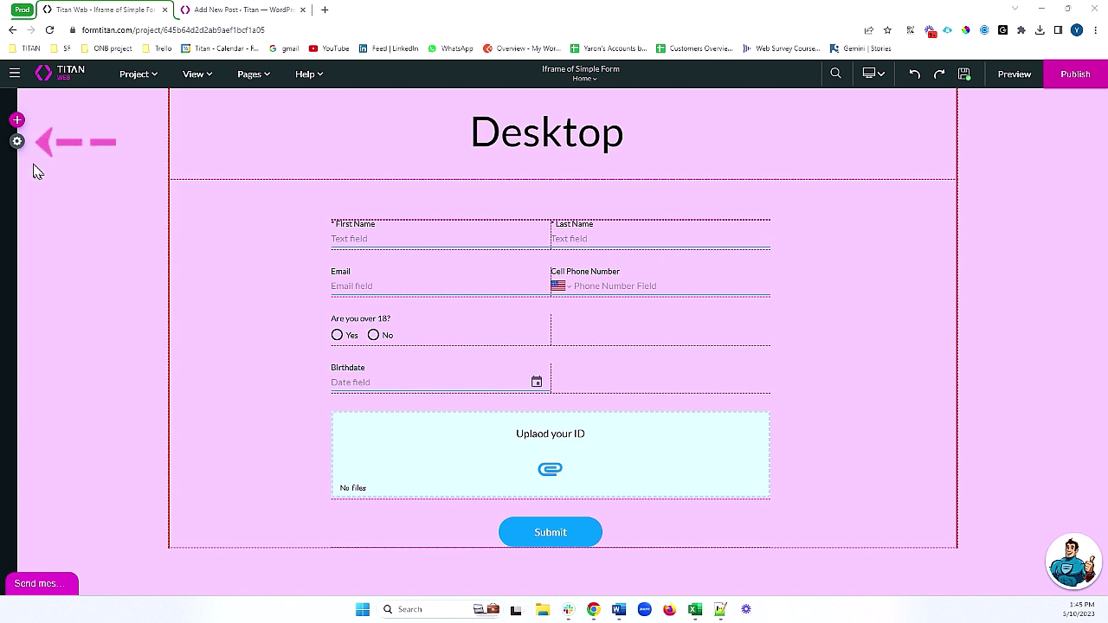
Step: Open the static custom variables from the project's tool settings and examine the name of the var_from_url variable
{"action": "left_click", "coordinate": [17, 141]}
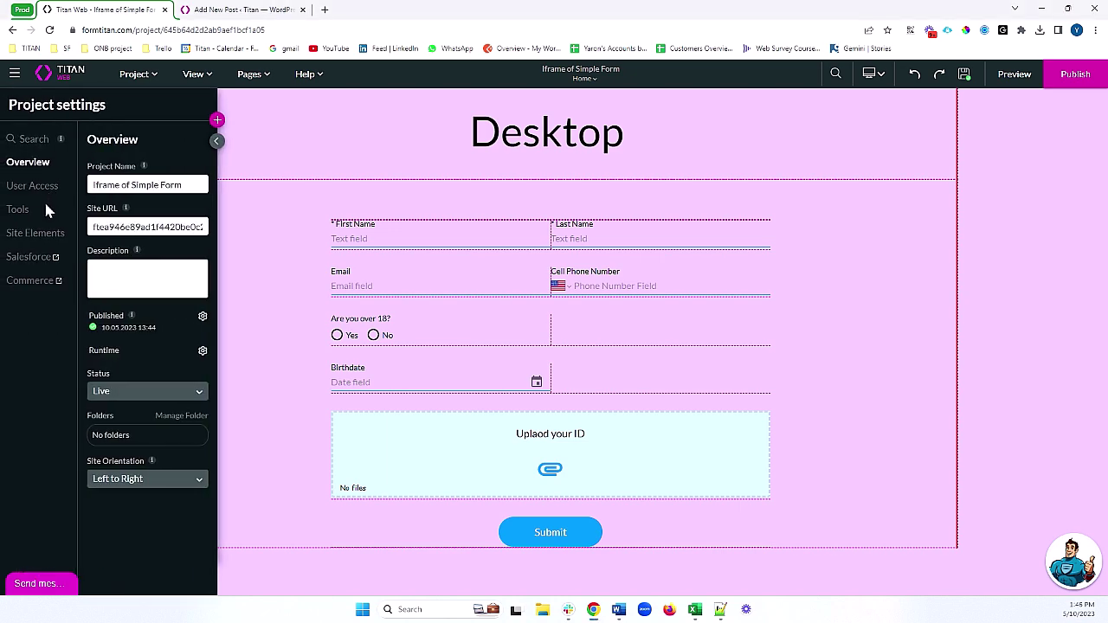
{"action": "left_click", "coordinate": [39, 209]}
{"action": "scroll", "coordinate": [195, 364], "scroll_direction": "down", "scroll_amount": 1}
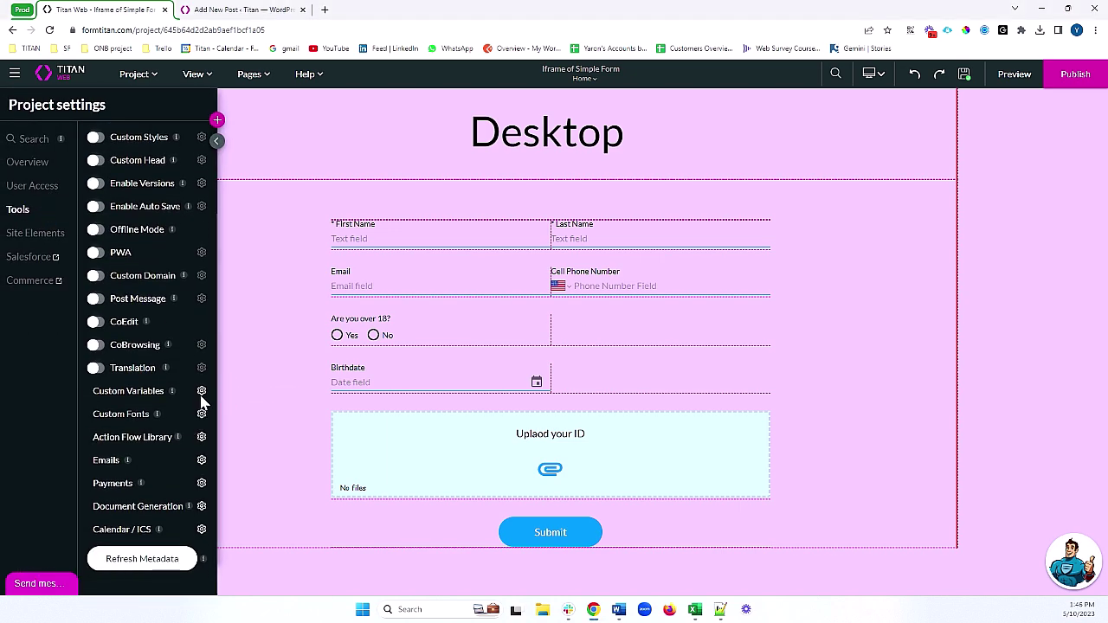
{"action": "left_click", "coordinate": [201, 390]}
{"action": "left_click_drag", "start_coordinate": [487, 199], "coordinate": [410, 198]}
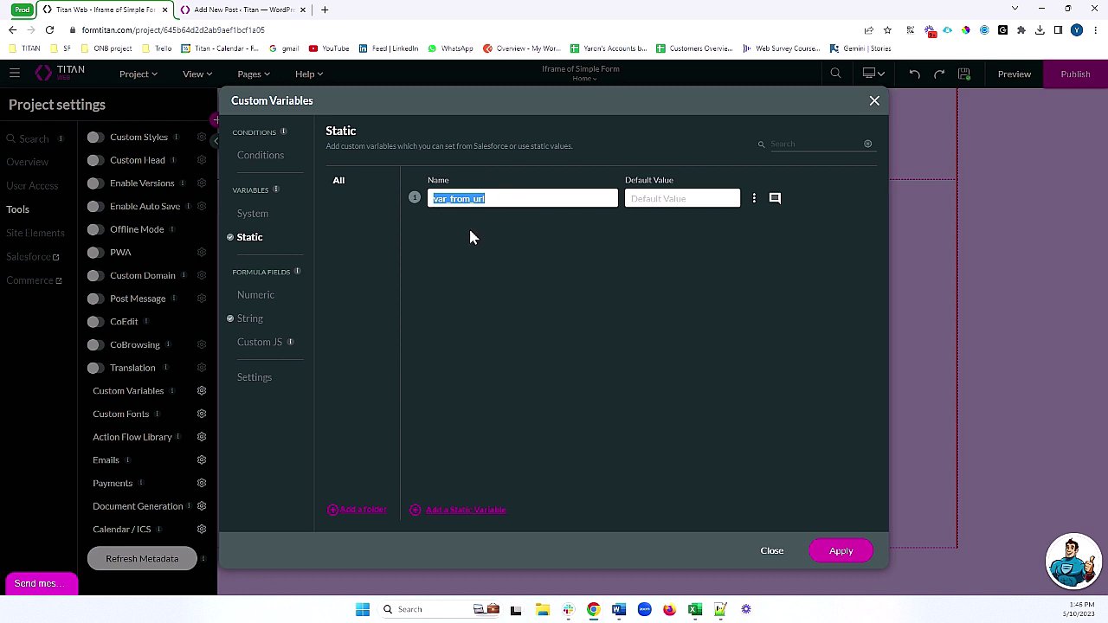
{"action": "left_click", "coordinate": [490, 250]}
{"action": "double_click", "coordinate": [494, 199]}
{"action": "left_click", "coordinate": [473, 235]}
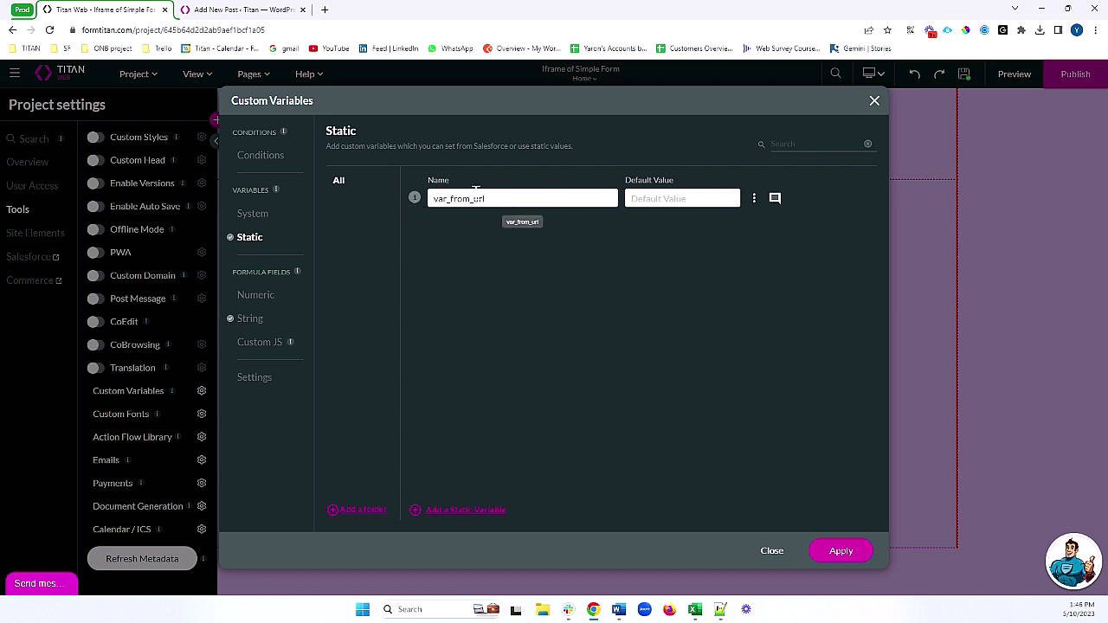
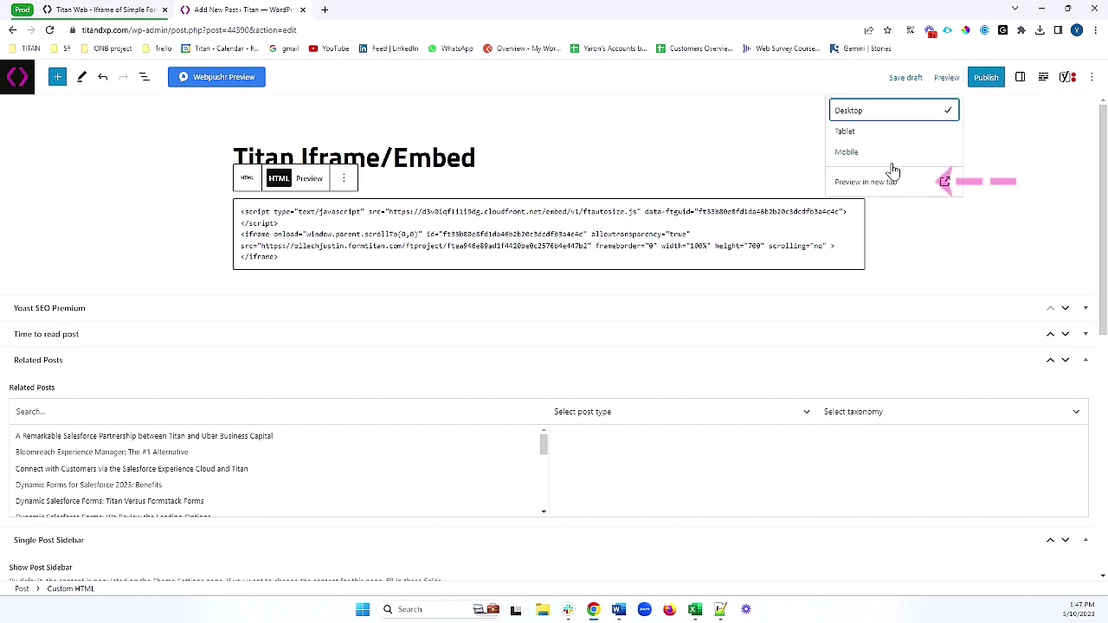
Step: Preview the WordPress post in a new tab and load its URL with an added var_from_url parameter set to a sample first name
{"action": "left_click", "coordinate": [883, 166]}
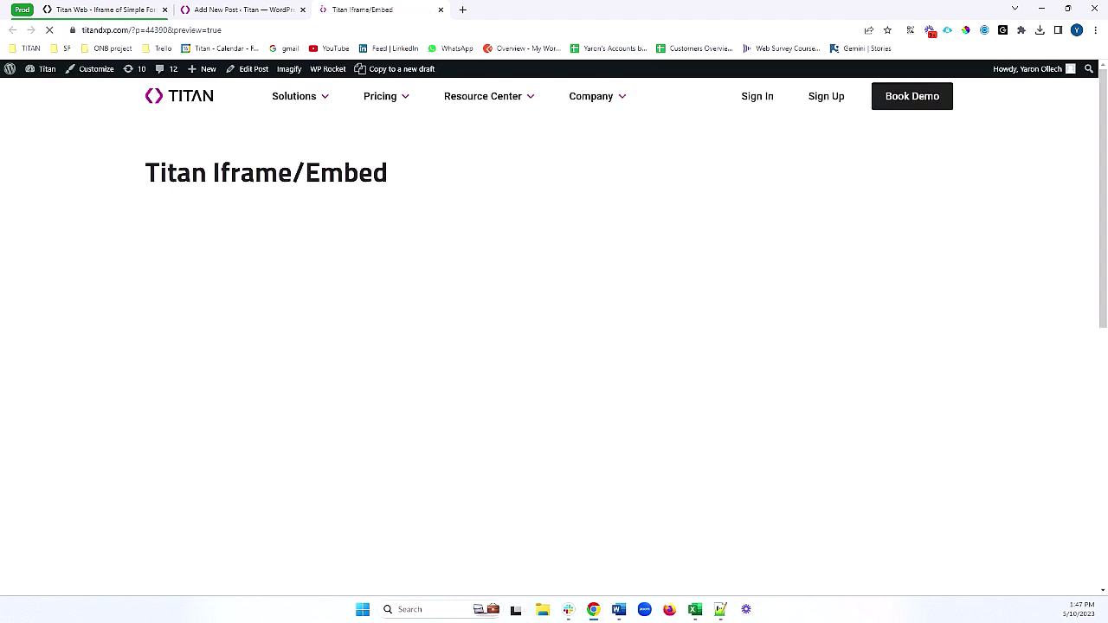
{"action": "left_click", "coordinate": [165, 29]}
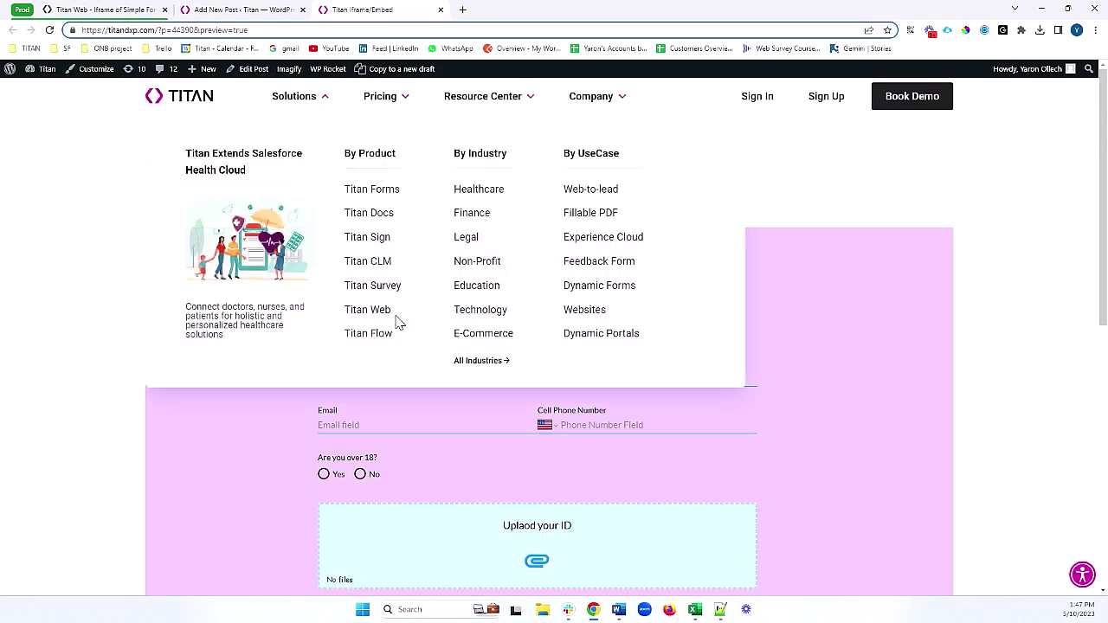
{"action": "mouse_move", "coordinate": [365, 102]}
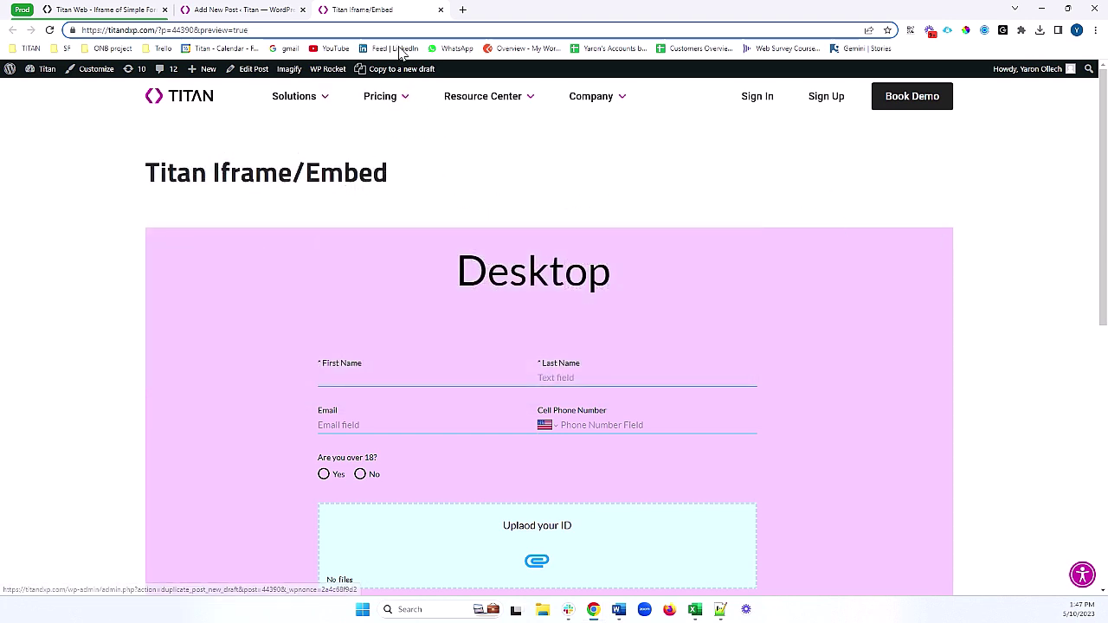
{"action": "type", "text": "&"}
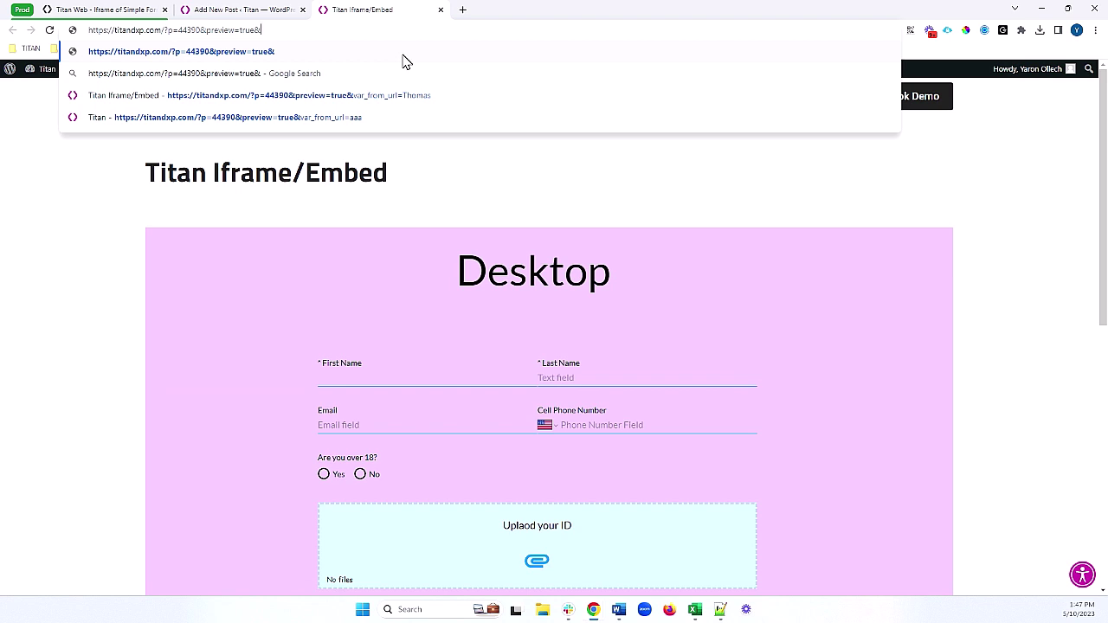
{"action": "key", "text": "ctrl+v"}
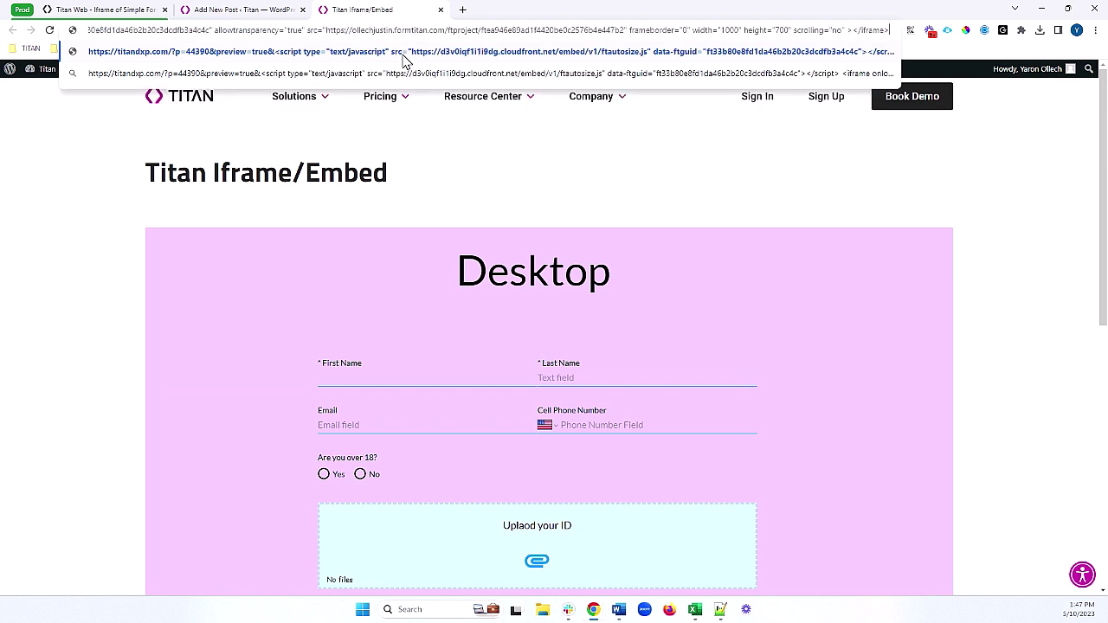
{"action": "key", "text": "ctrl+z"}
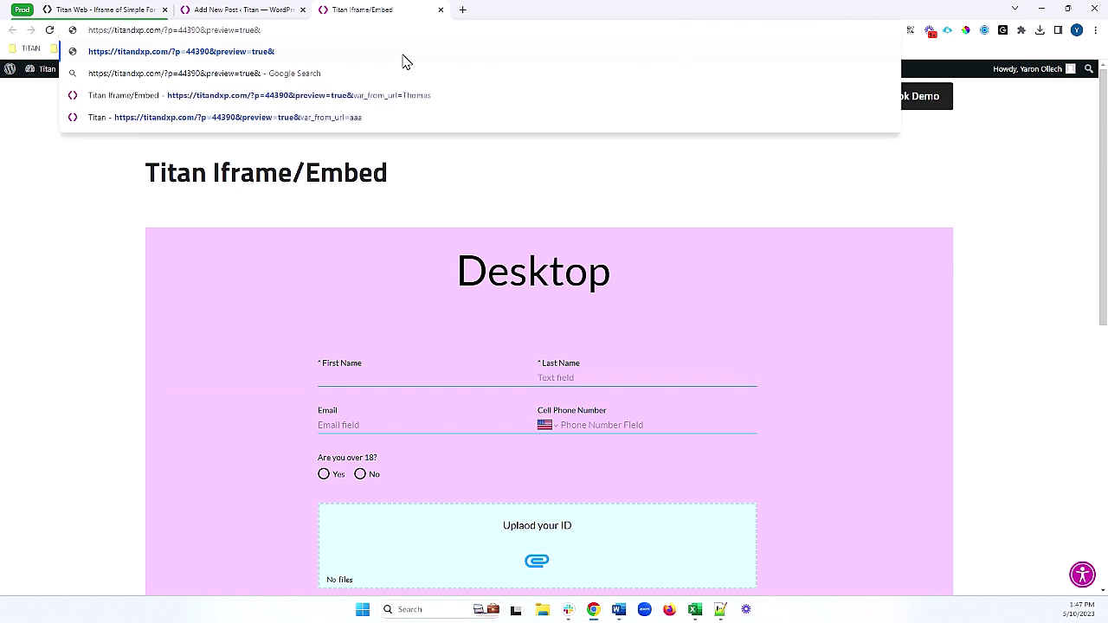
{"action": "key", "text": "super+v"}
{"action": "key", "text": "Down"}
{"action": "key", "text": "Return"}
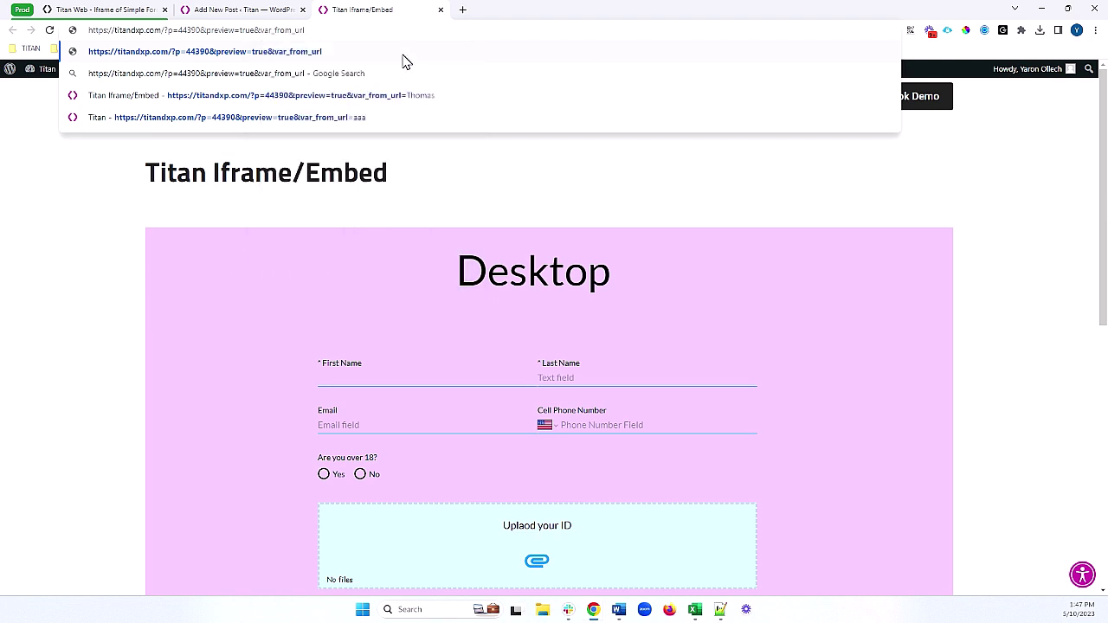
{"action": "type", "text": "=Jordan"}
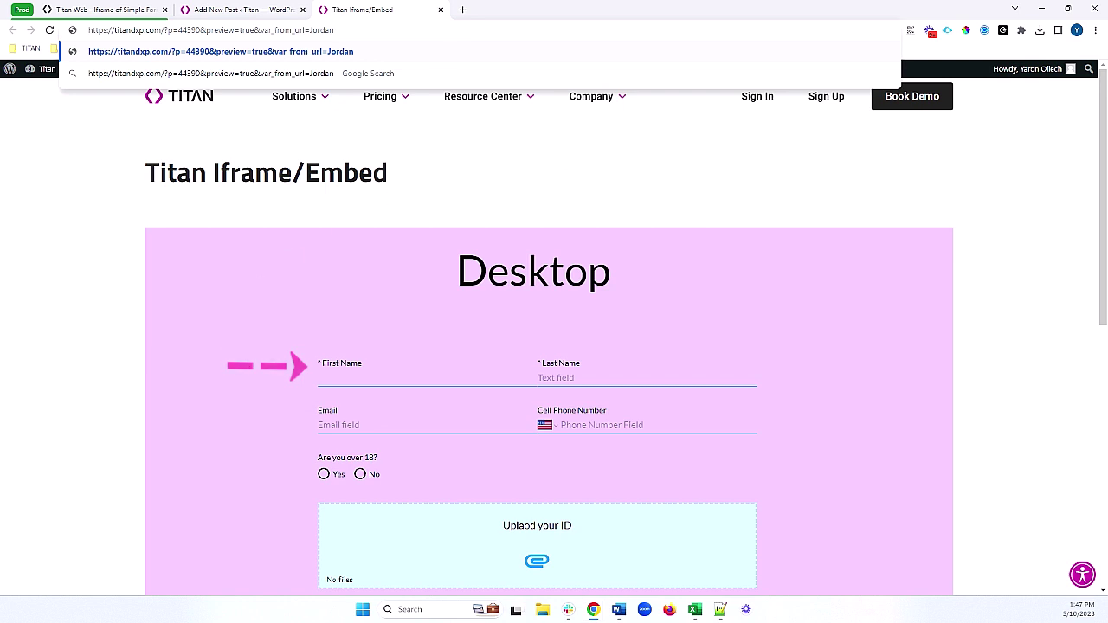
{"action": "key", "text": "Return"}
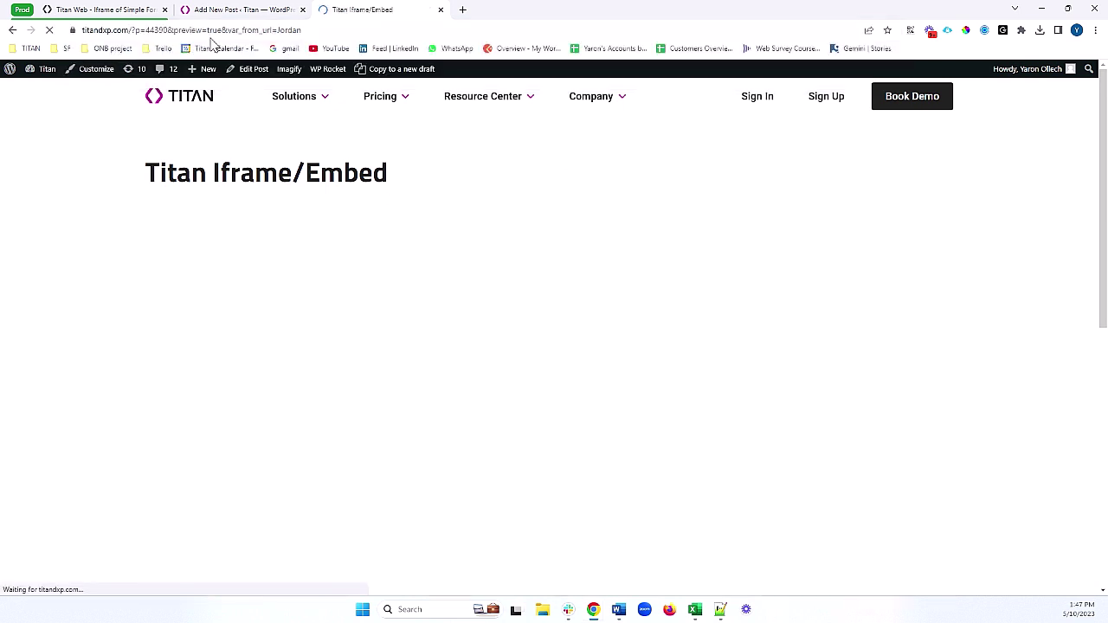
Step: Check the embedded form's First Name field against the iframe code in the Titan project and the var_from_url parameter in the preview URL
{"action": "mouse_move", "coordinate": [294, 96]}
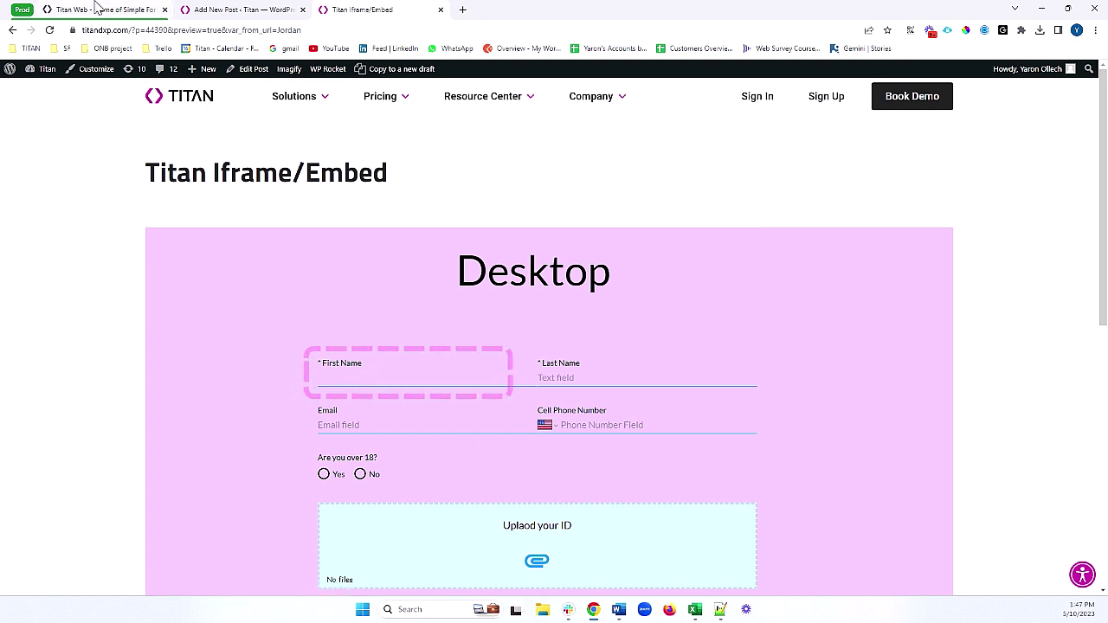
{"action": "left_click", "coordinate": [97, 10]}
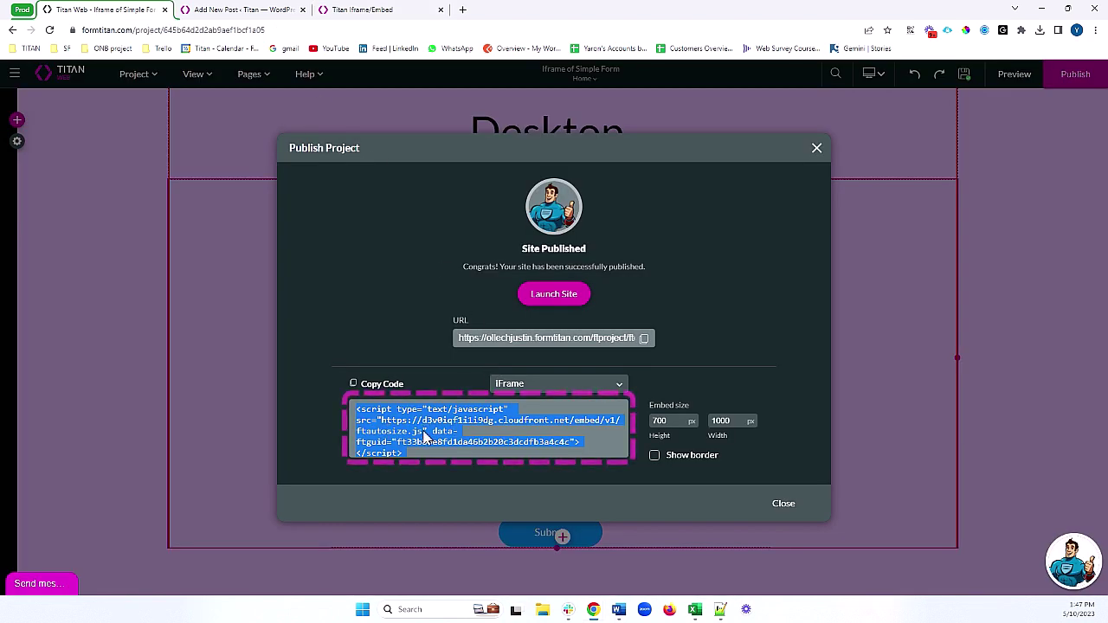
{"action": "left_click", "coordinate": [364, 9]}
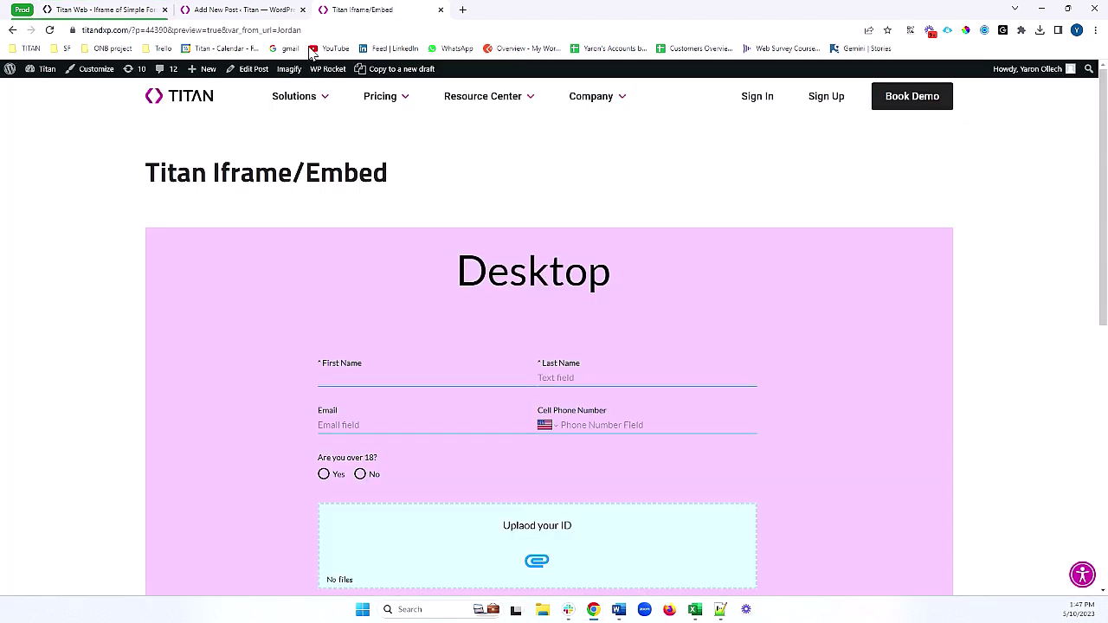
{"action": "left_click", "coordinate": [327, 29]}
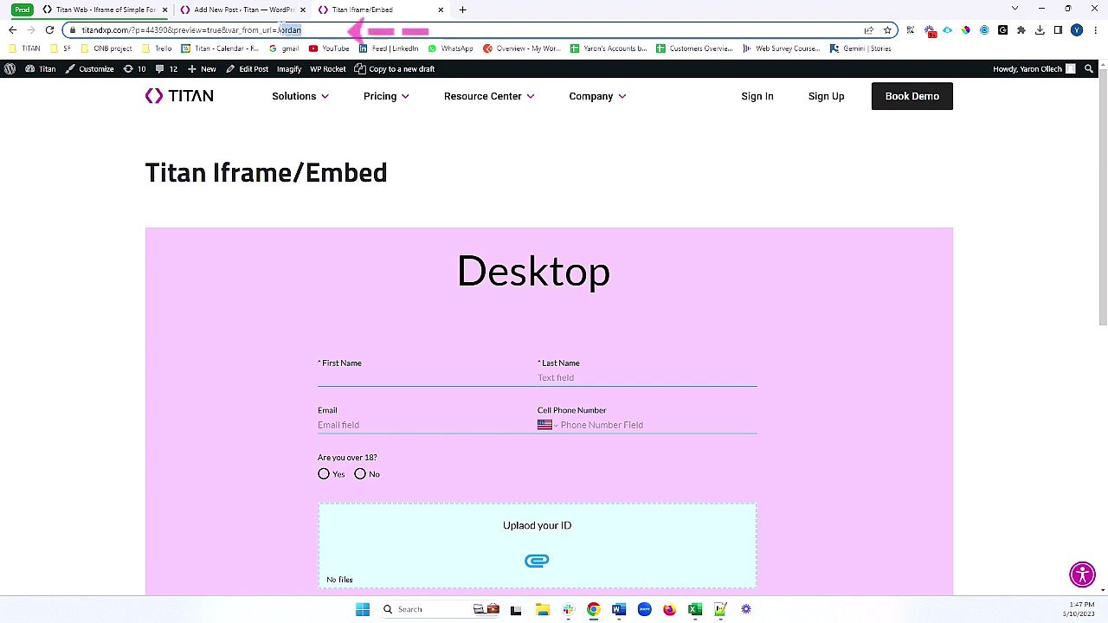
{"action": "left_click_drag", "start_coordinate": [327, 30], "coordinate": [253, 29]}
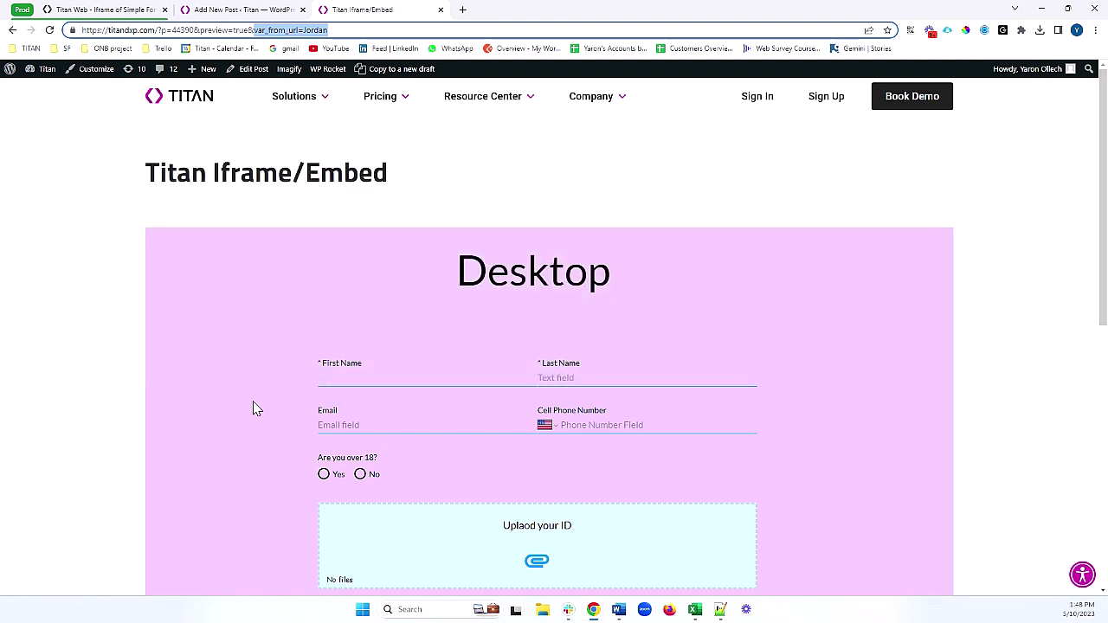
Step: Return to the published Titan project, switch its code type from IFrame to Embed, and copy the embed code
{"action": "left_click", "coordinate": [138, 12]}
{"action": "left_click", "coordinate": [576, 384]}
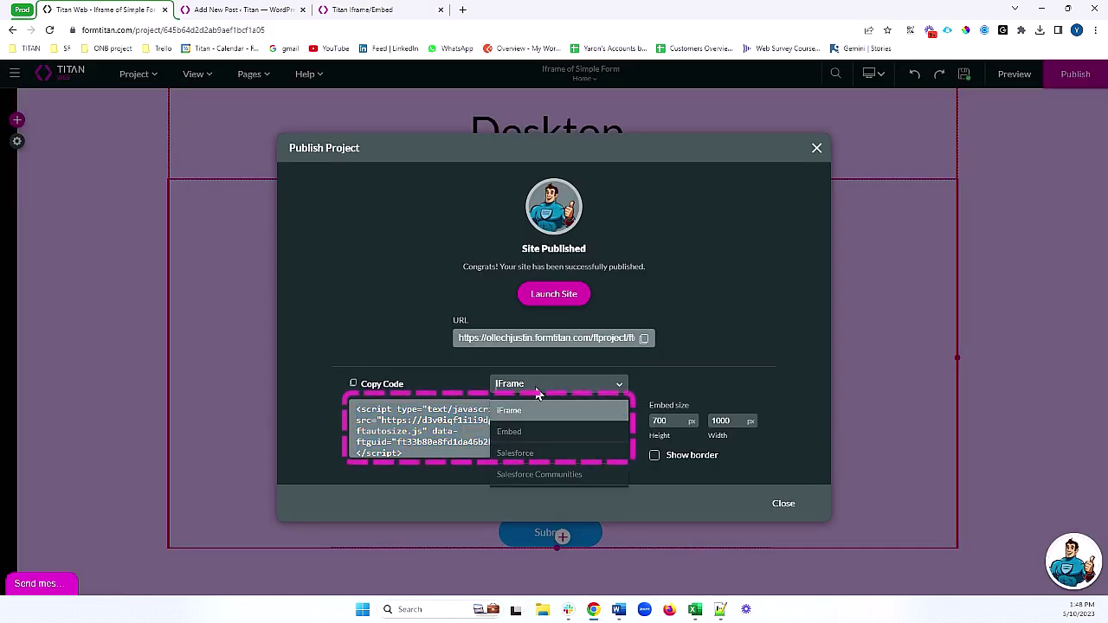
{"action": "left_click", "coordinate": [530, 433]}
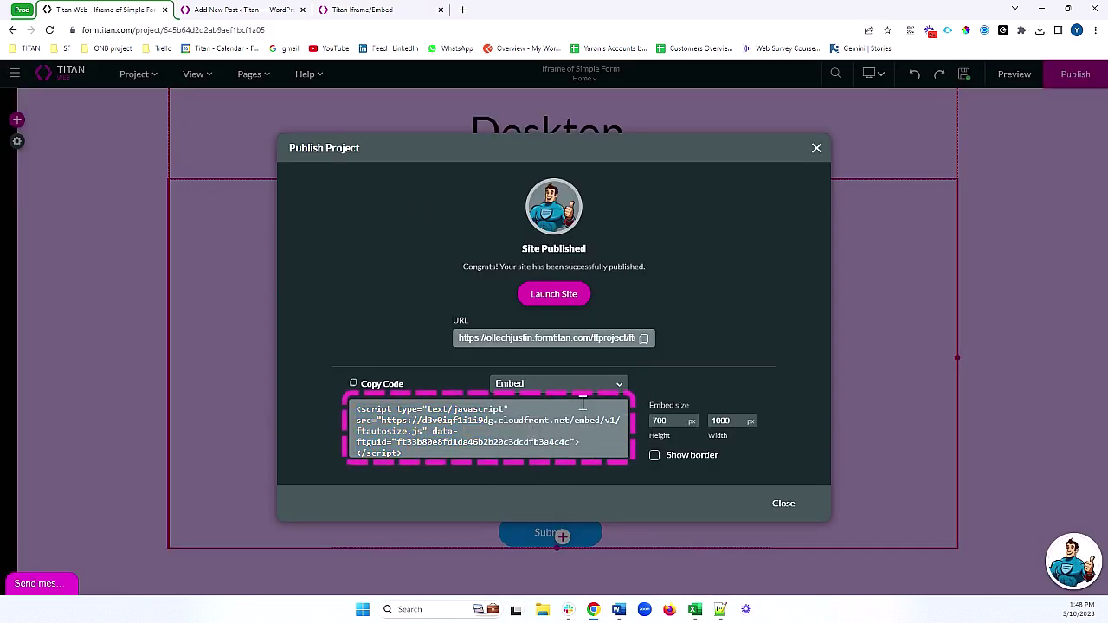
{"action": "left_click", "coordinate": [353, 385]}
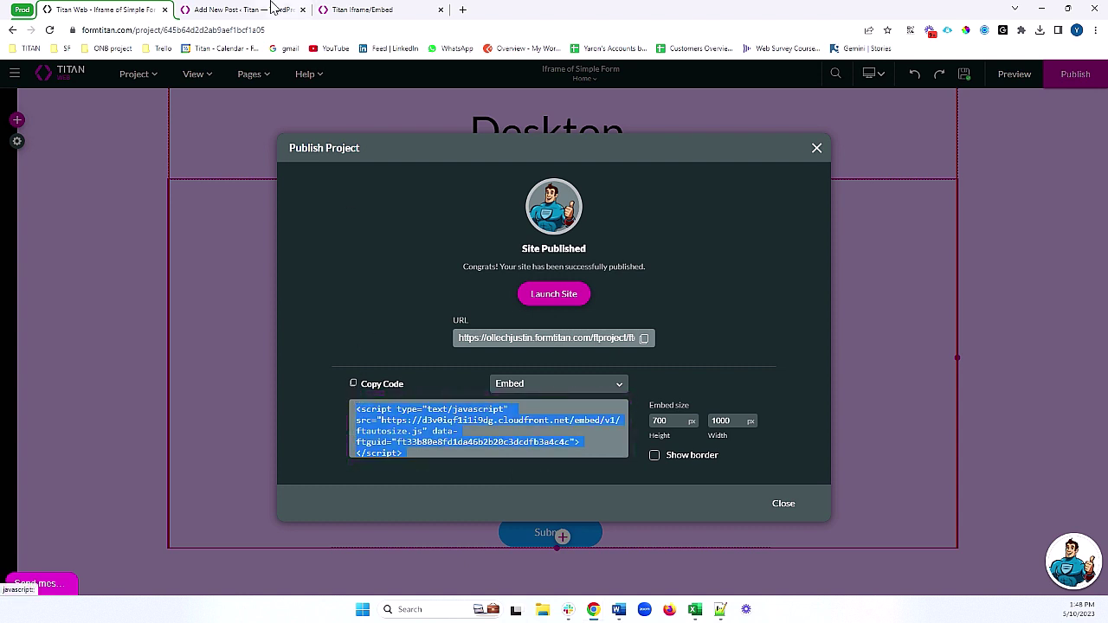
Step: Replace the code in the WordPress post's custom HTML block with the copied Titan embed code
{"action": "left_click", "coordinate": [242, 9]}
{"action": "left_click", "coordinate": [290, 246]}
{"action": "left_click_drag", "start_coordinate": [290, 246], "coordinate": [244, 211]}
{"action": "type", "text": "<script type=\"text/javascript\" src=\"https://d3v0lqf11i9dg.cloudfront.net/embed/v1/ftautosize.js\" data-ftguid=\"ft33b80e8fd1da46b2b20c3dcdfb3a4c4c\"> </script> <div id=\"ftEmbedForm-ft33b80e8fd1da46b2b20c3dcdfb3a4c4c\" ></div> <script type=\"text/javascript\" src=\"https://ollechjustin.formtitan.com/publish/v1/embed?project=ftea946e89ad1f4420be0c2576b4e447b2&width=1000&height=700&guid=ft33b80e8fd1da46b2b20c3dcdfb3a4c4c&border=0\"></script>"}
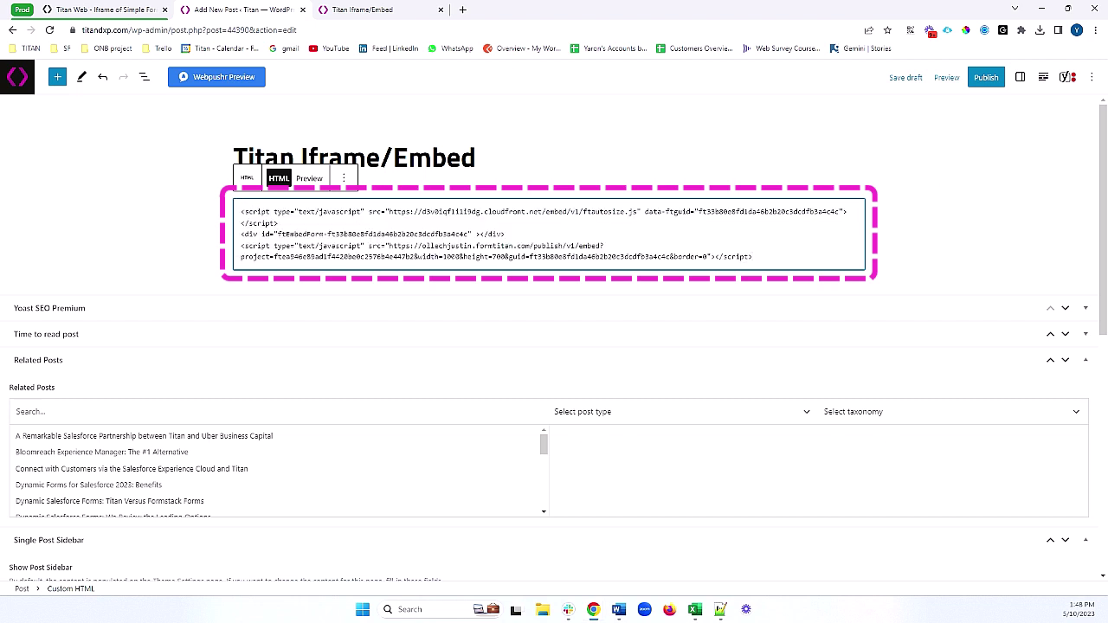
Step: Set the width parameter in the pasted embed code to 100%
{"action": "double_click", "coordinate": [451, 256]}
{"action": "type", "text": "100"}
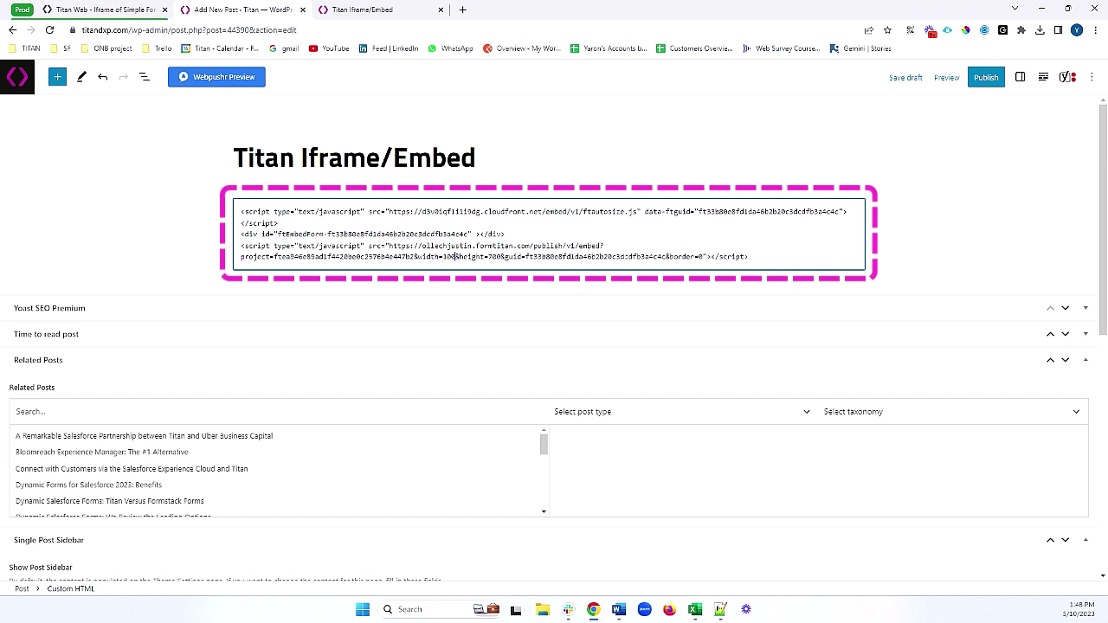
{"action": "type", "text": "%"}
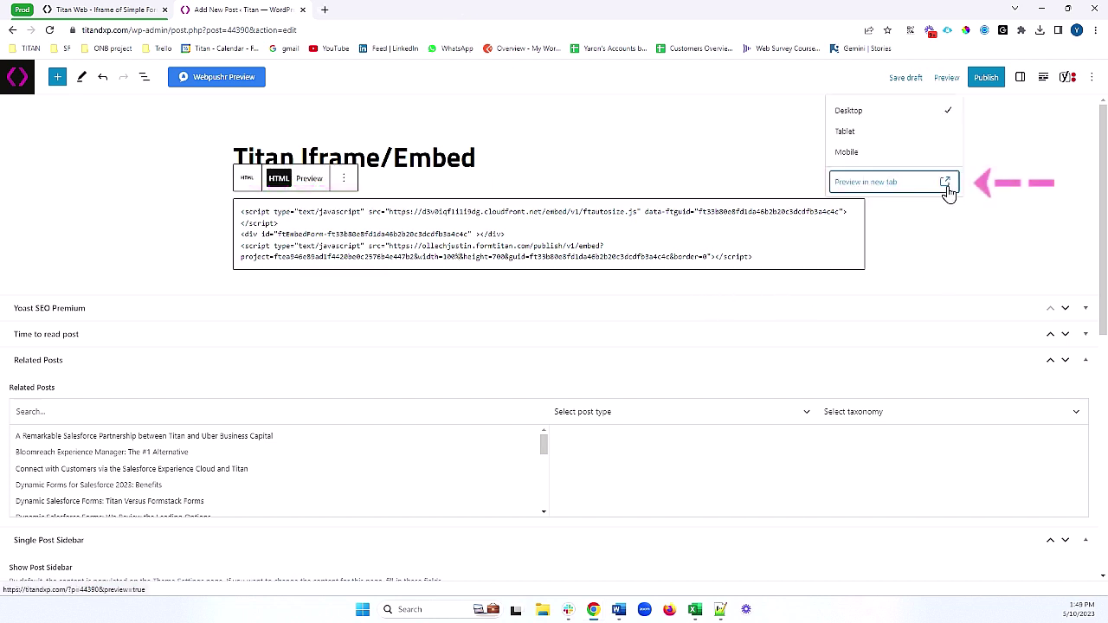
Step: Preview the post in a new tab and load its URL with &var_from_url= added and set to a sample first name
{"action": "left_click", "coordinate": [947, 185]}
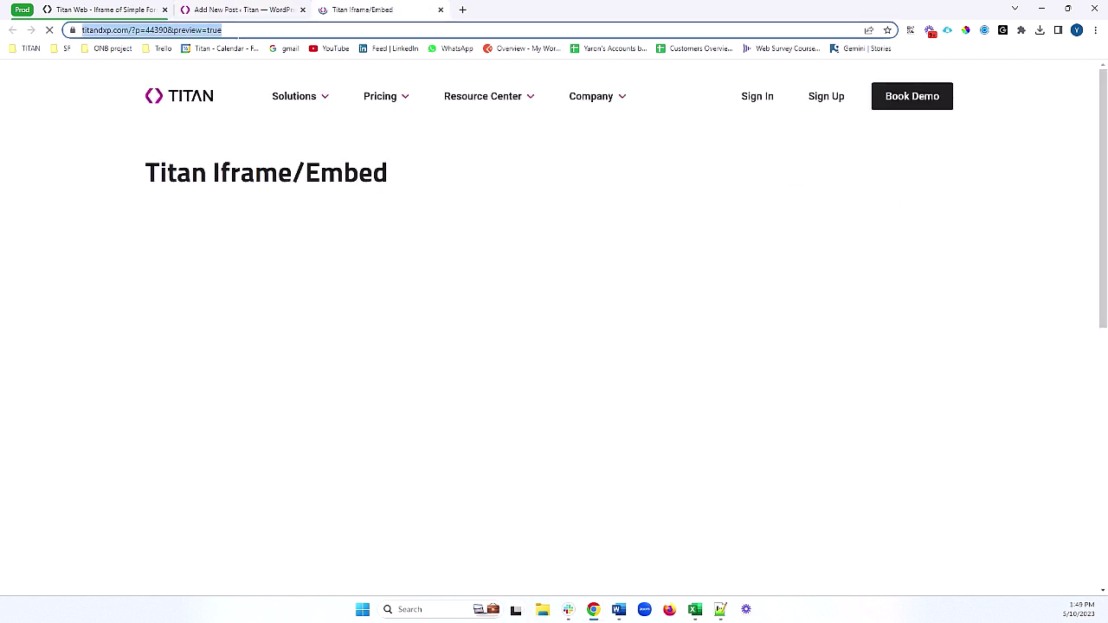
{"action": "type", "text": "&"}
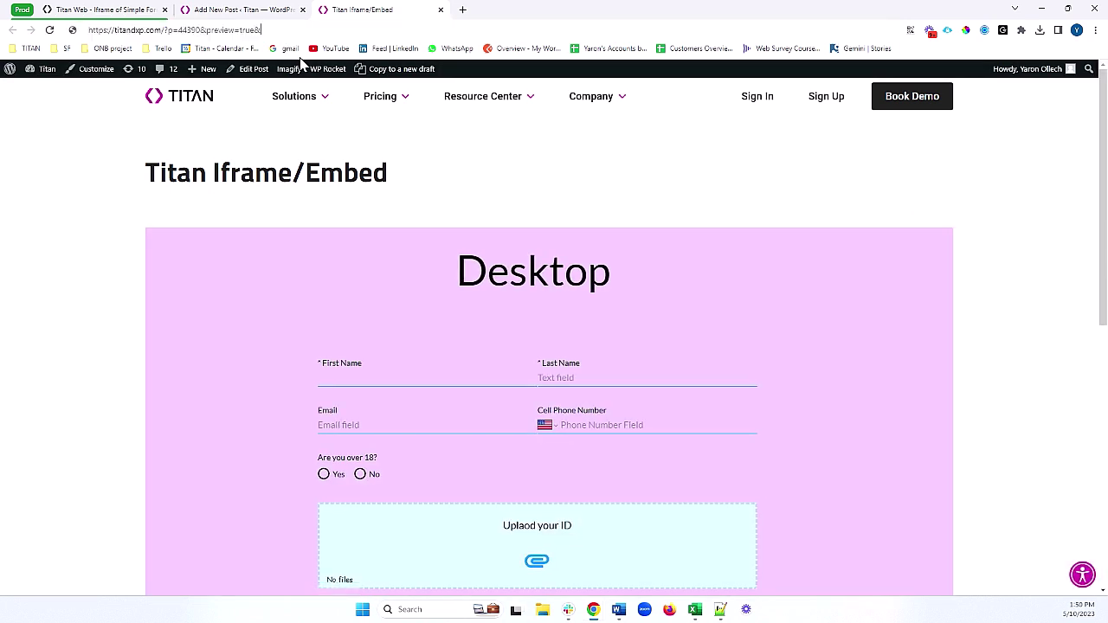
{"action": "key", "text": "super+v"}
{"action": "key", "text": "Down"}
{"action": "key", "text": "Down"}
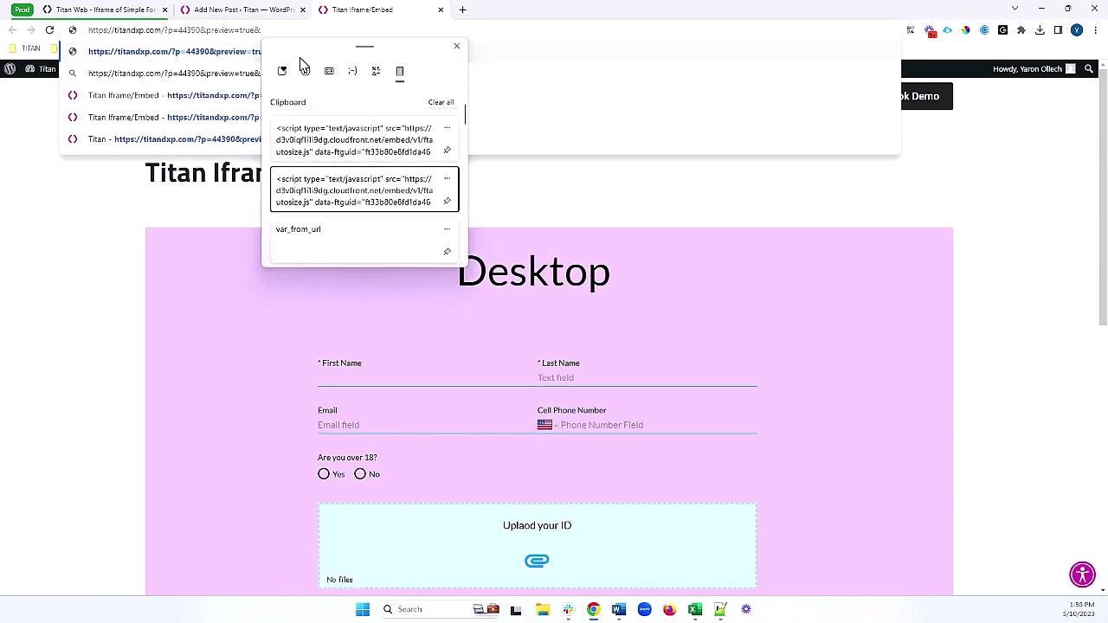
{"action": "key", "text": "Return"}
{"action": "type", "text": "="}
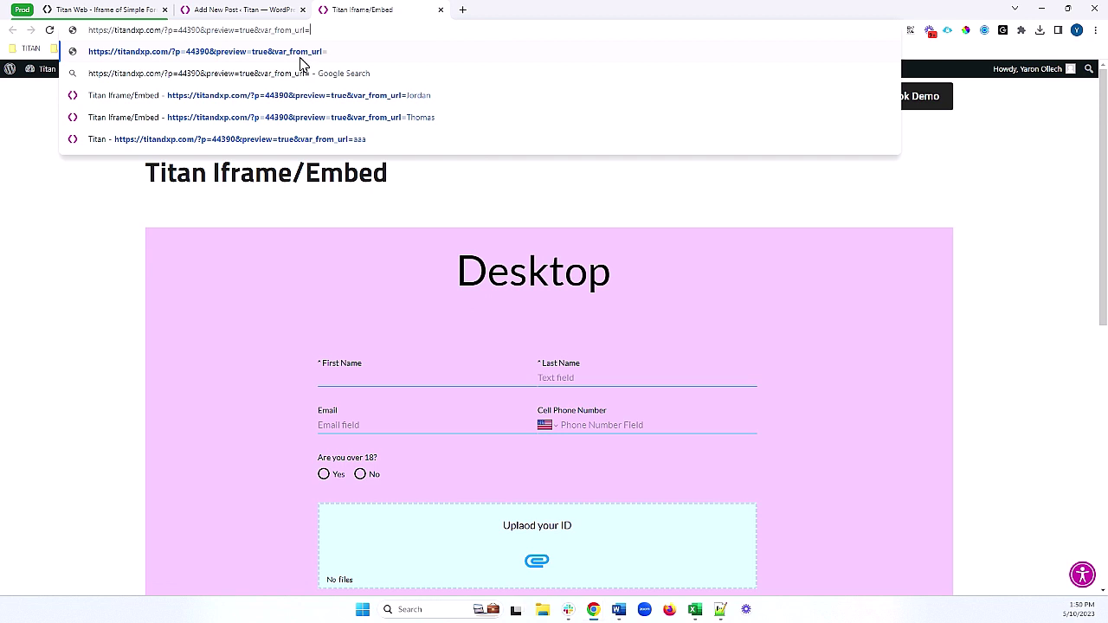
{"action": "type", "text": "Jordan"}
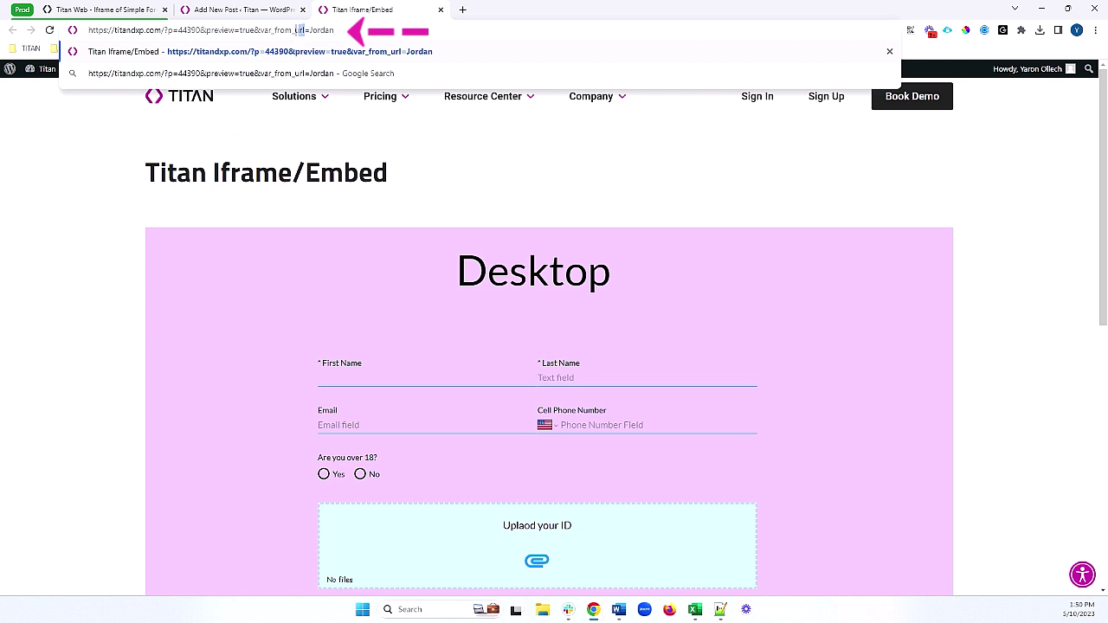
{"action": "left_click_drag", "start_coordinate": [297, 30], "coordinate": [260, 30]}
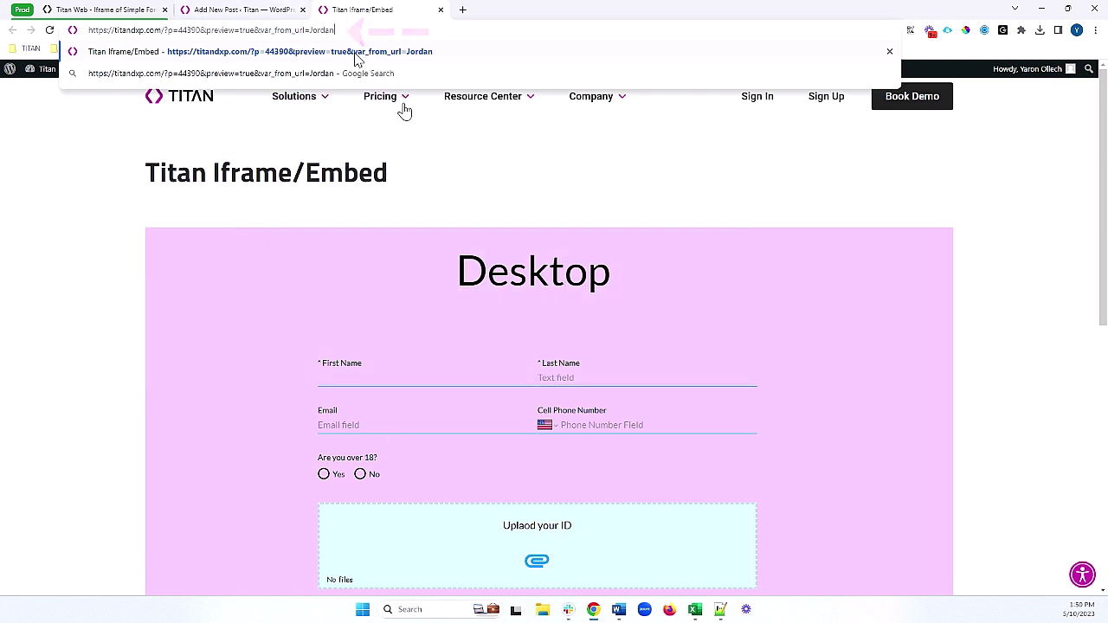
{"action": "mouse_move", "coordinate": [448, 143]}
{"action": "key", "text": "Return"}
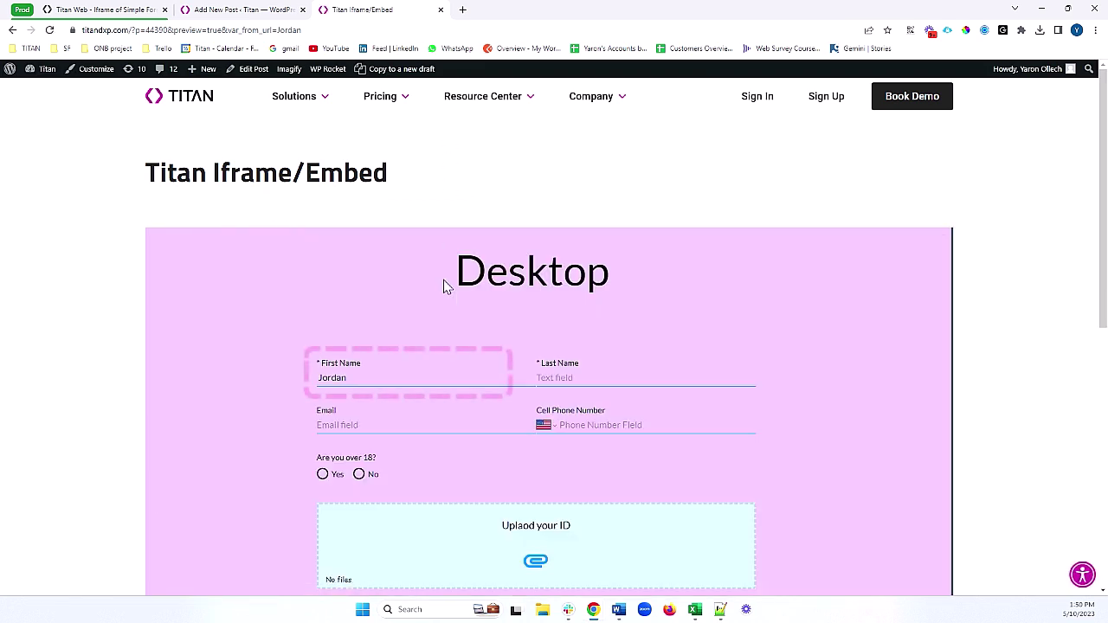
Step: Compare the First Name field of the embedded form with the var_from_url value in the preview URL
{"action": "double_click", "coordinate": [320, 378]}
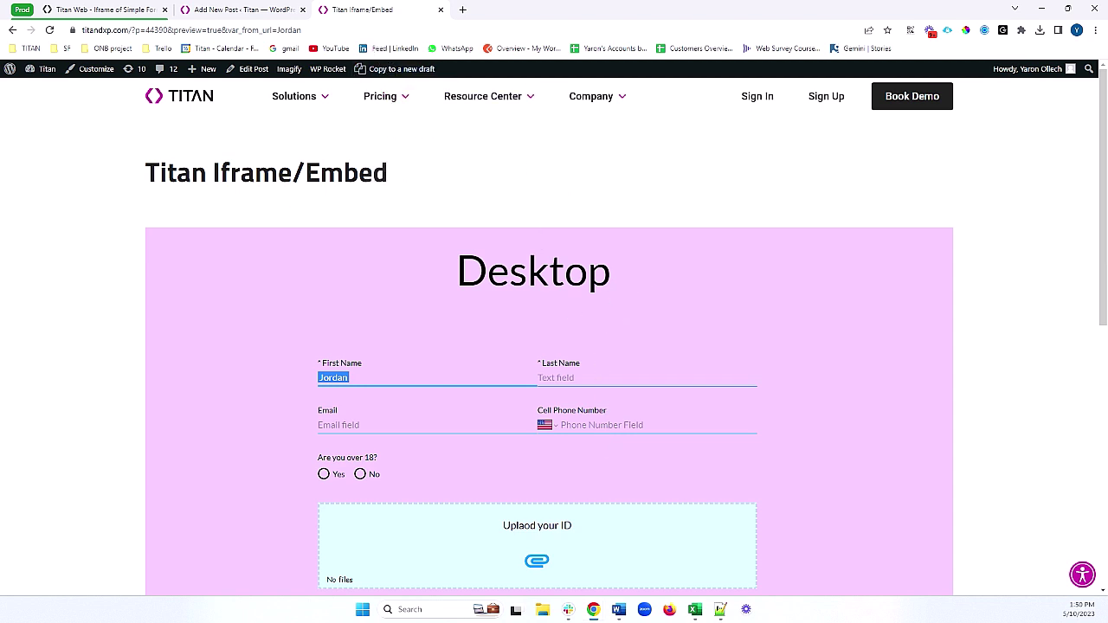
{"action": "double_click", "coordinate": [292, 29]}
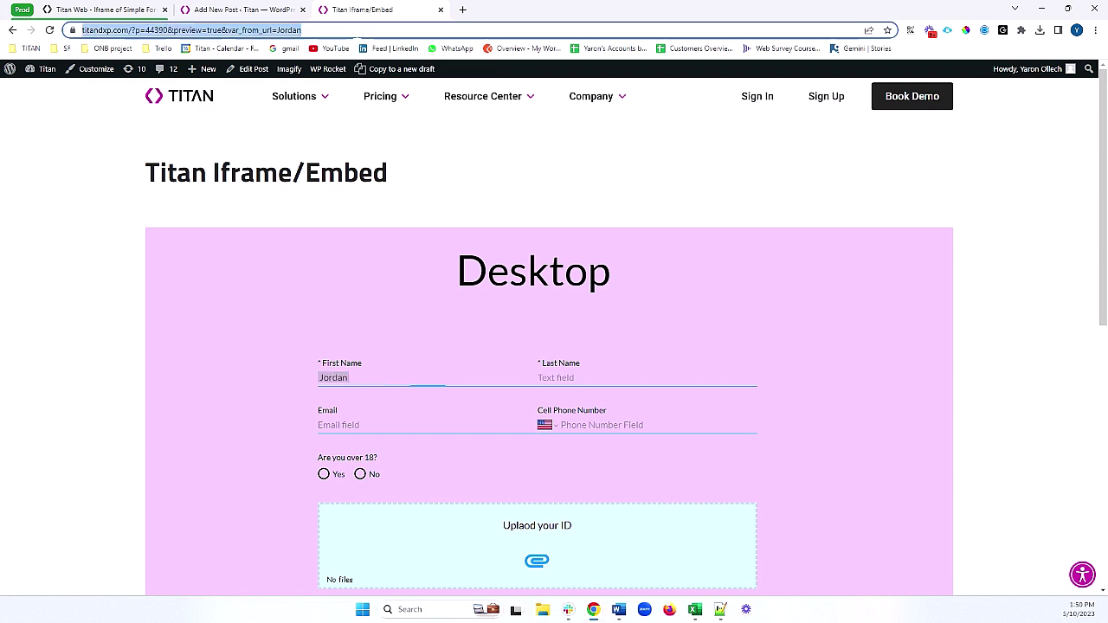
{"action": "left_click", "coordinate": [388, 378]}
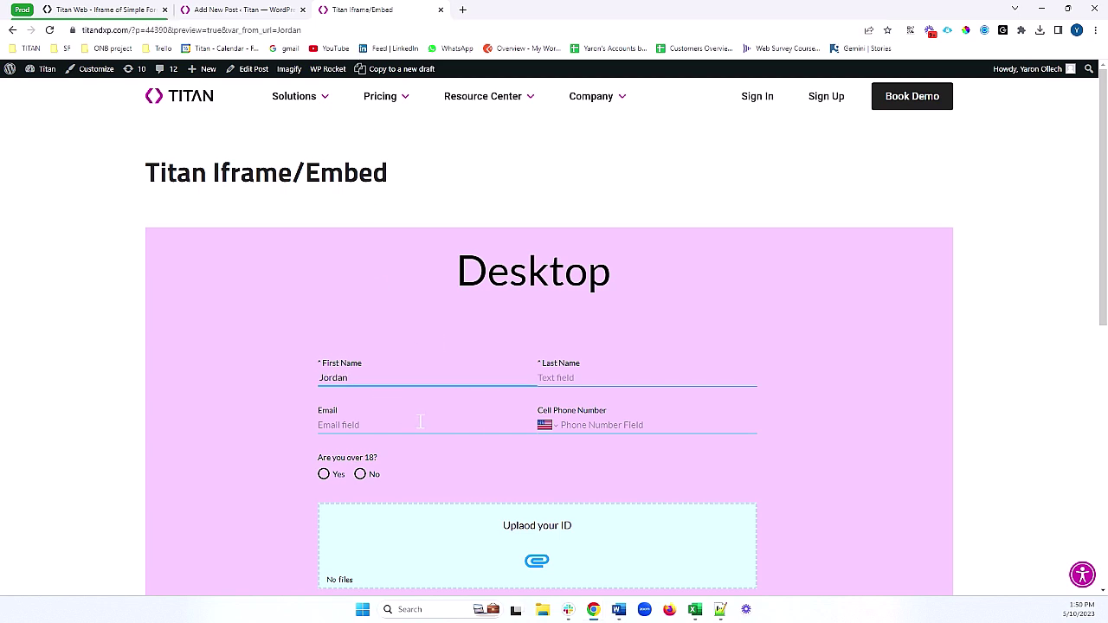